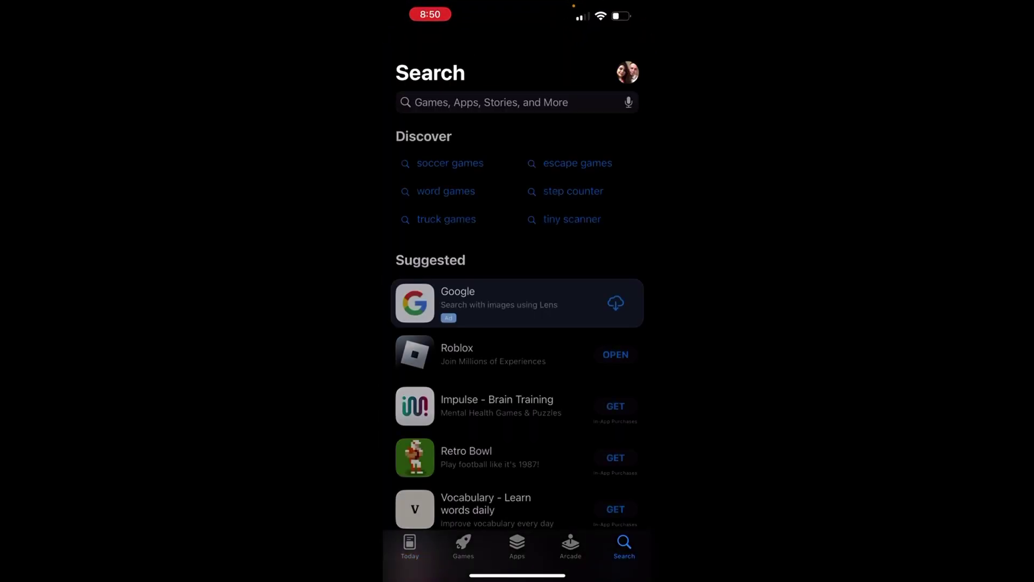
Run an App Store search for 'ivcam' on the iPhone.
{"action": "left_click", "coordinate": [508, 99]}
{"action": "type", "text": "ivcam"}
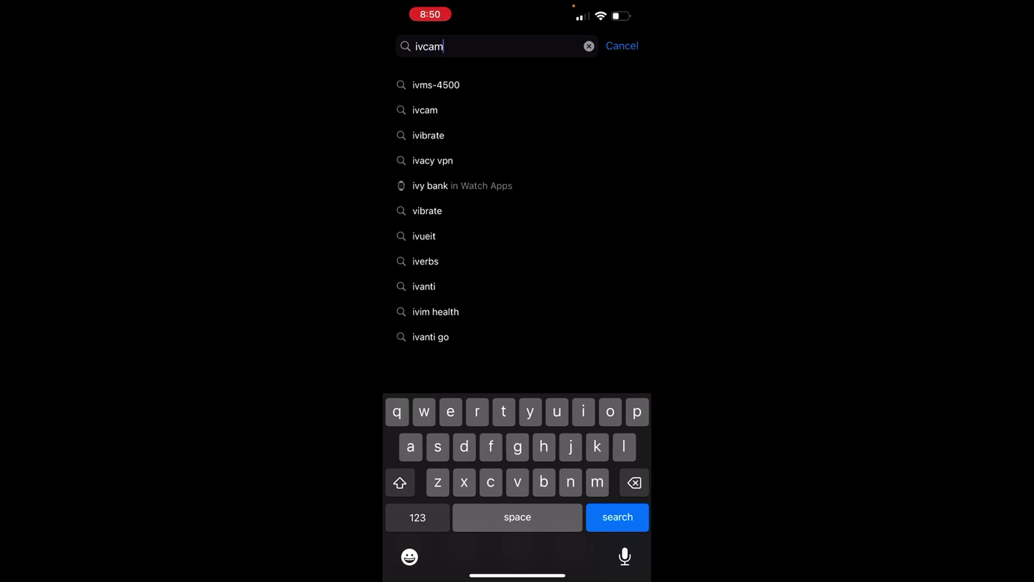
{"action": "key", "text": "Return"}
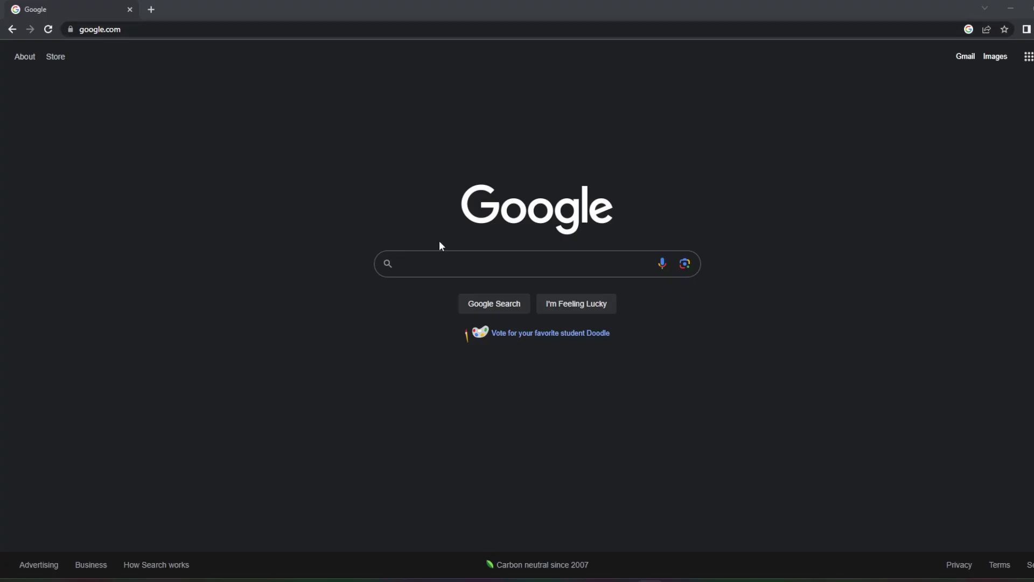
Google 'ivcam', open the e2esoft.com iVCam page and download iVCam_x64_v7.1.2.exe for Windows.
{"action": "left_click", "coordinate": [439, 258]}
{"action": "type", "text": "ivcam"}
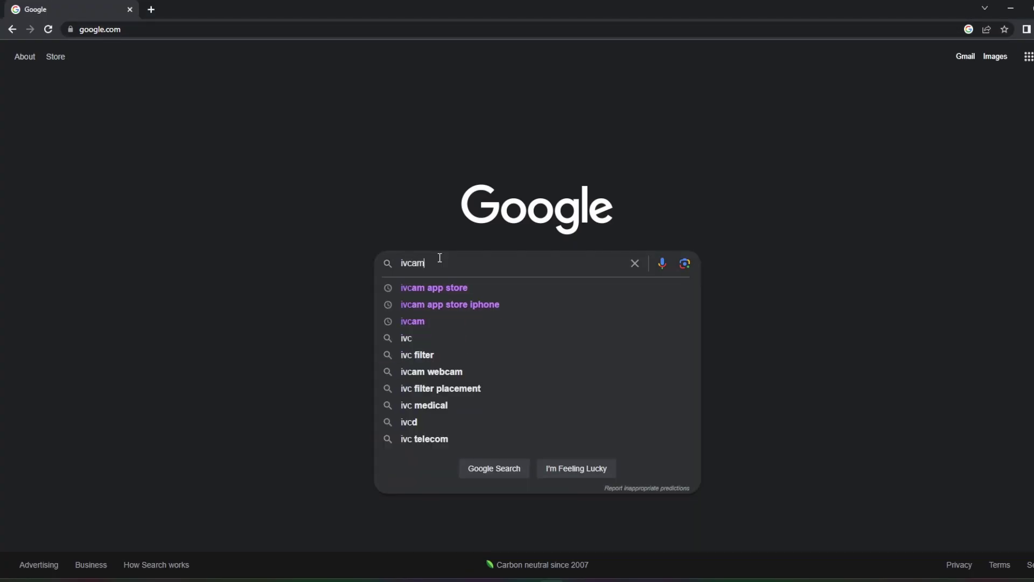
{"action": "key", "text": "Return"}
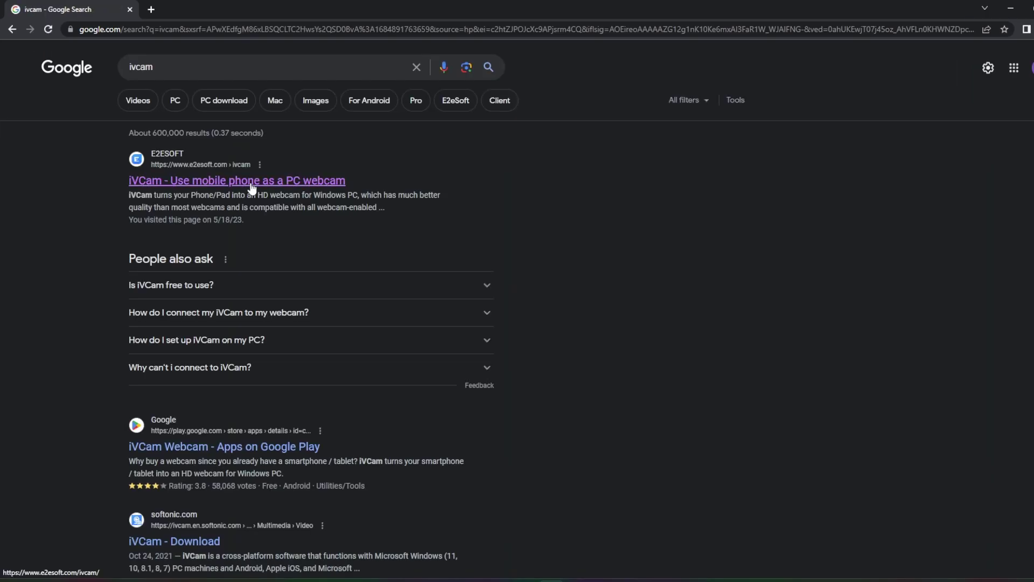
{"action": "left_click", "coordinate": [251, 183]}
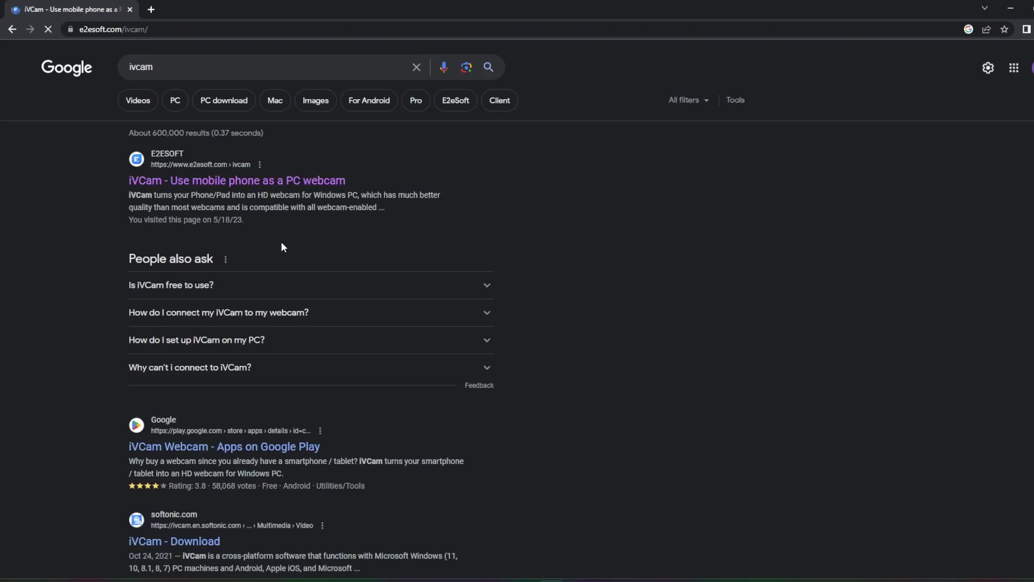
{"action": "scroll", "coordinate": [281, 241], "scroll_direction": "down", "scroll_amount": 4}
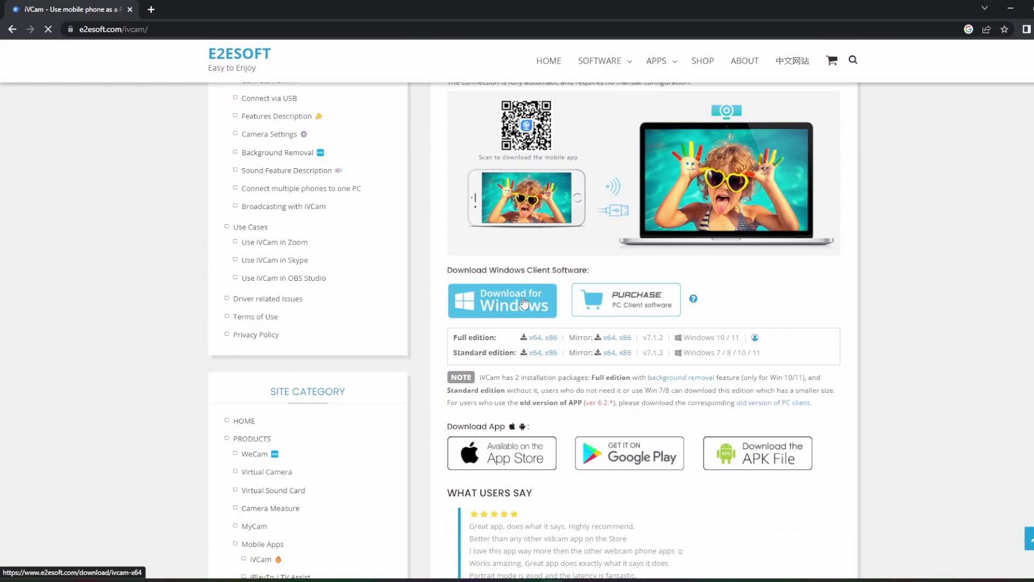
{"action": "left_click", "coordinate": [498, 304]}
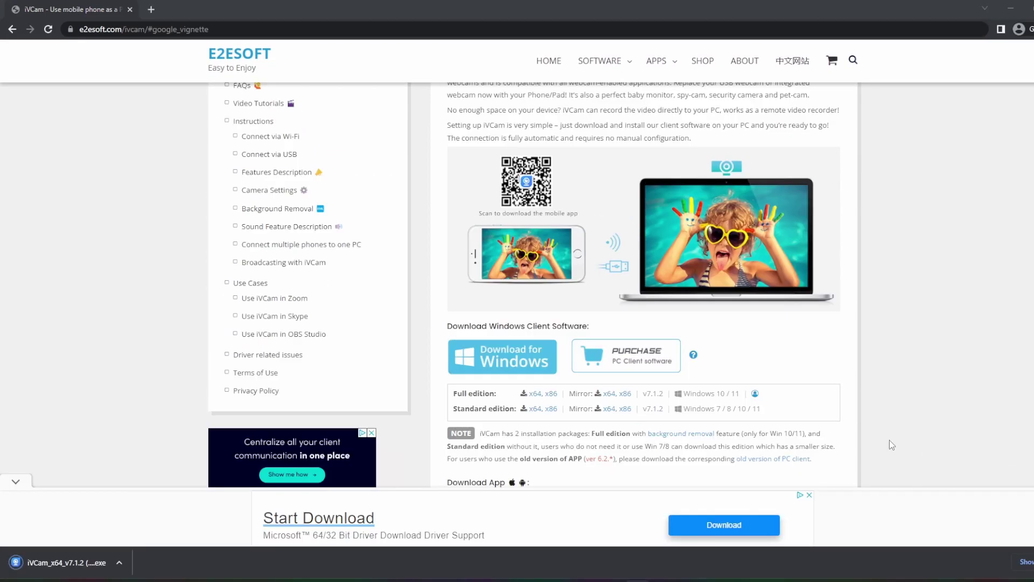
Run the installer in English, keeping C:\Program Files\e2eSoft\iVCam and the desktop shortcut, and install.
{"action": "left_click", "coordinate": [64, 563]}
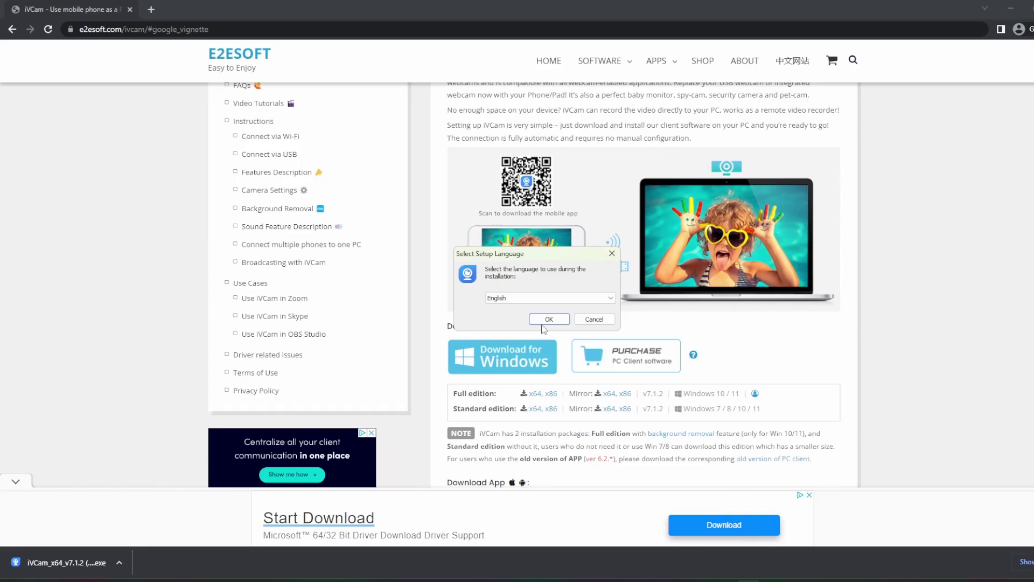
{"action": "left_click", "coordinate": [557, 324]}
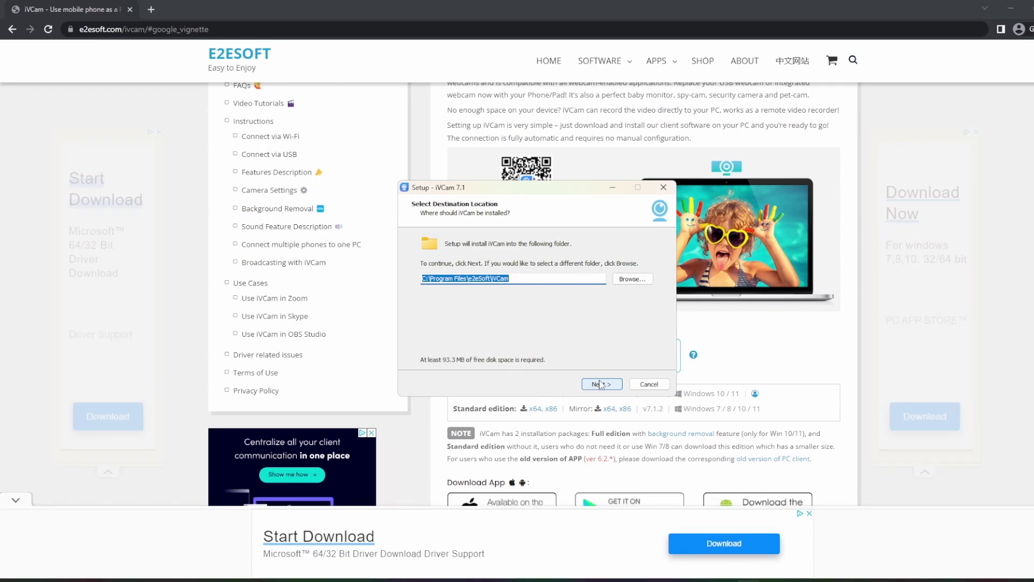
{"action": "left_click", "coordinate": [601, 383]}
{"action": "left_click", "coordinate": [606, 385]}
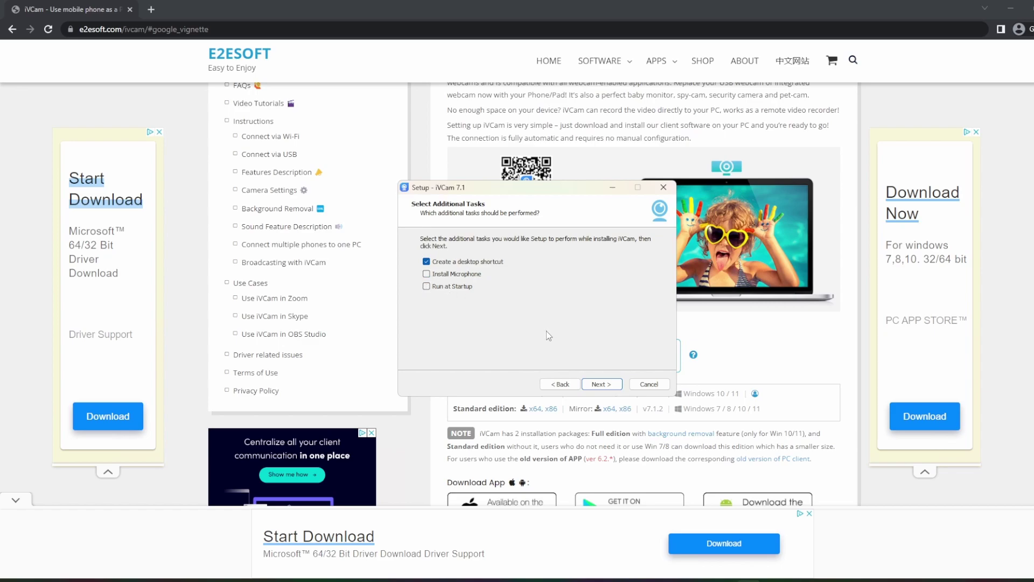
{"action": "left_click", "coordinate": [599, 384]}
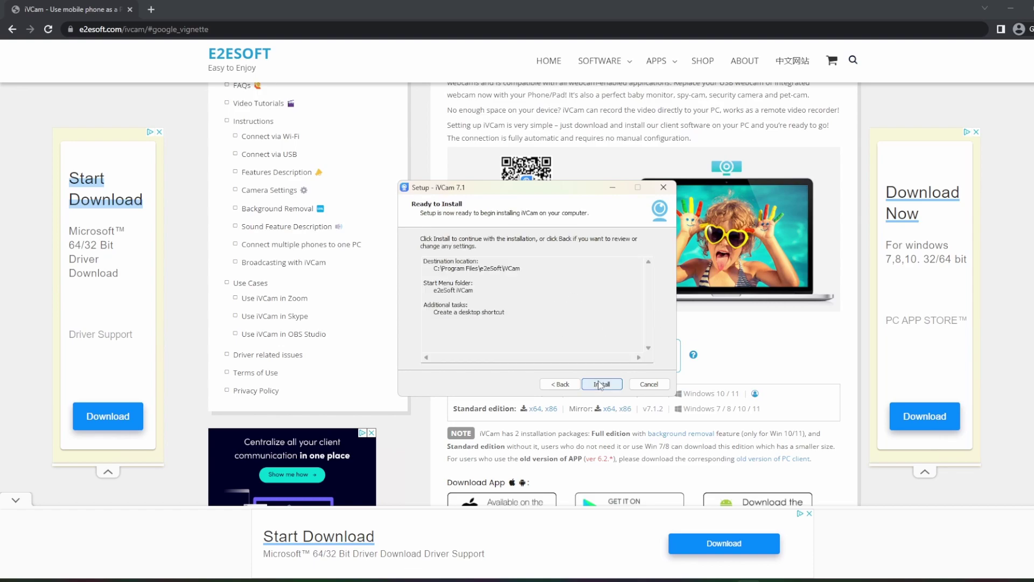
{"action": "left_click", "coordinate": [587, 384]}
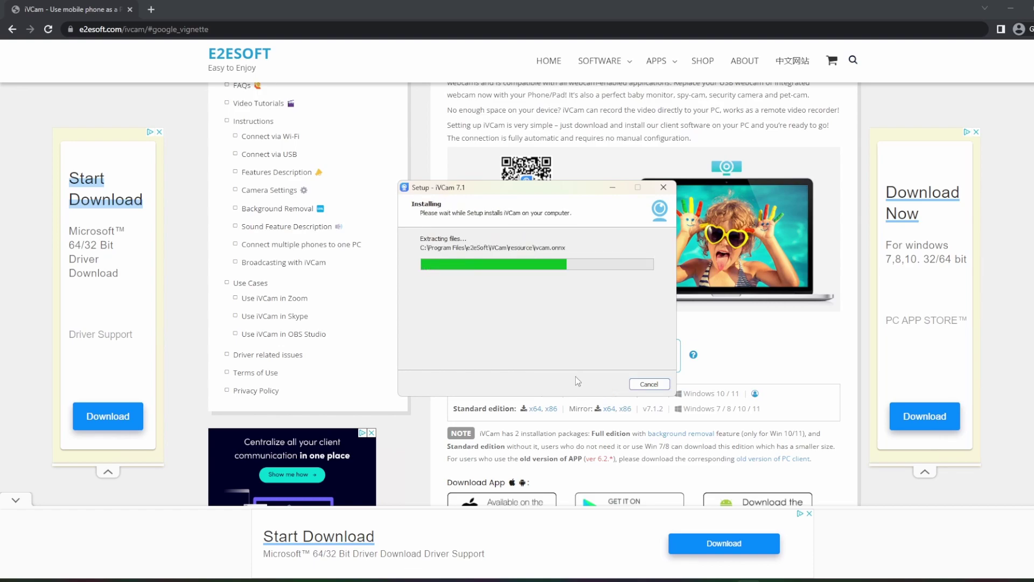
Finish setup, then set iVCam's video size to 2560 x 1440 in Settings.
{"action": "left_click", "coordinate": [600, 384]}
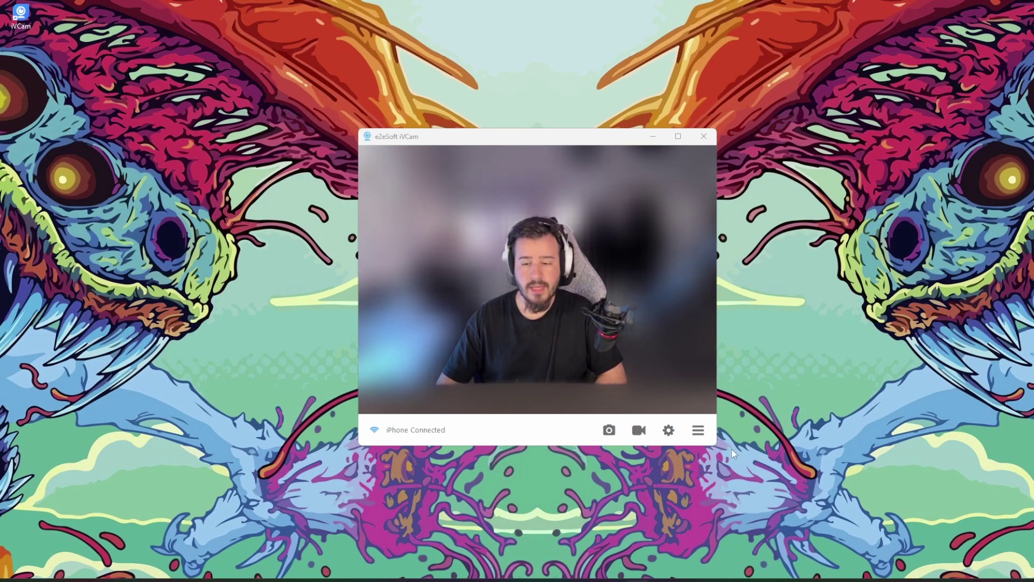
{"action": "left_click", "coordinate": [698, 430]}
{"action": "left_click", "coordinate": [730, 456]}
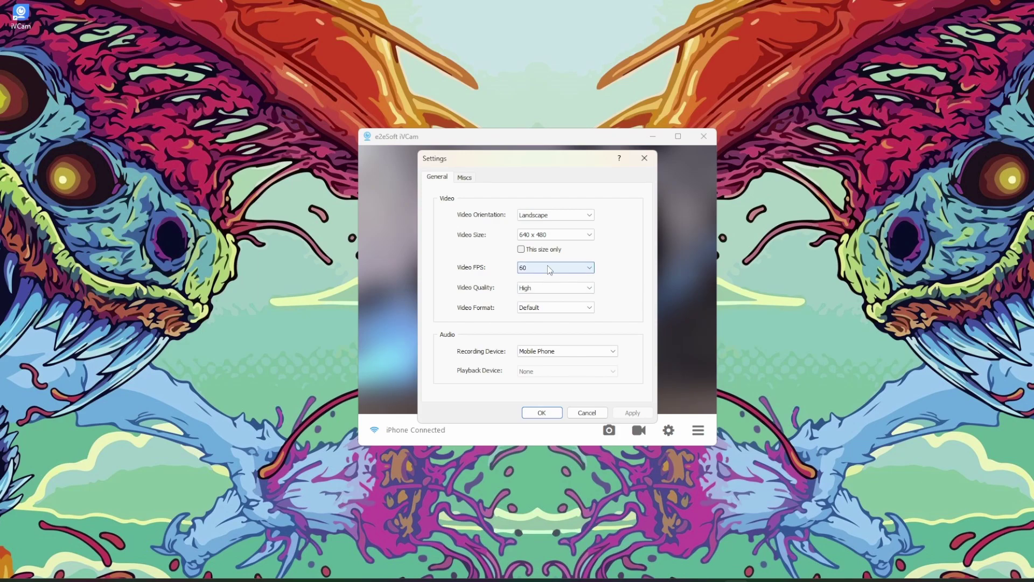
{"action": "left_click", "coordinate": [584, 239]}
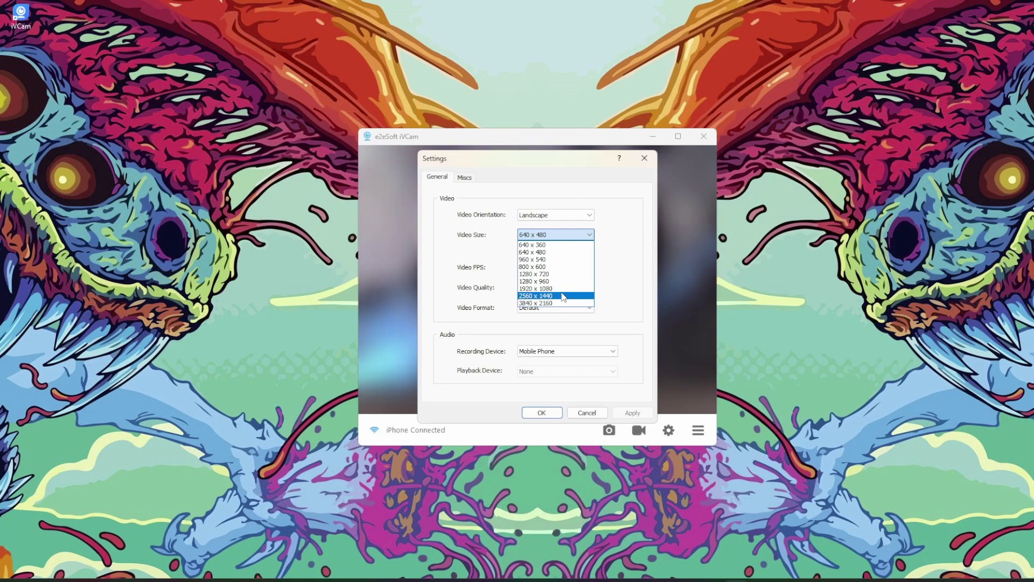
{"action": "left_click", "coordinate": [563, 297]}
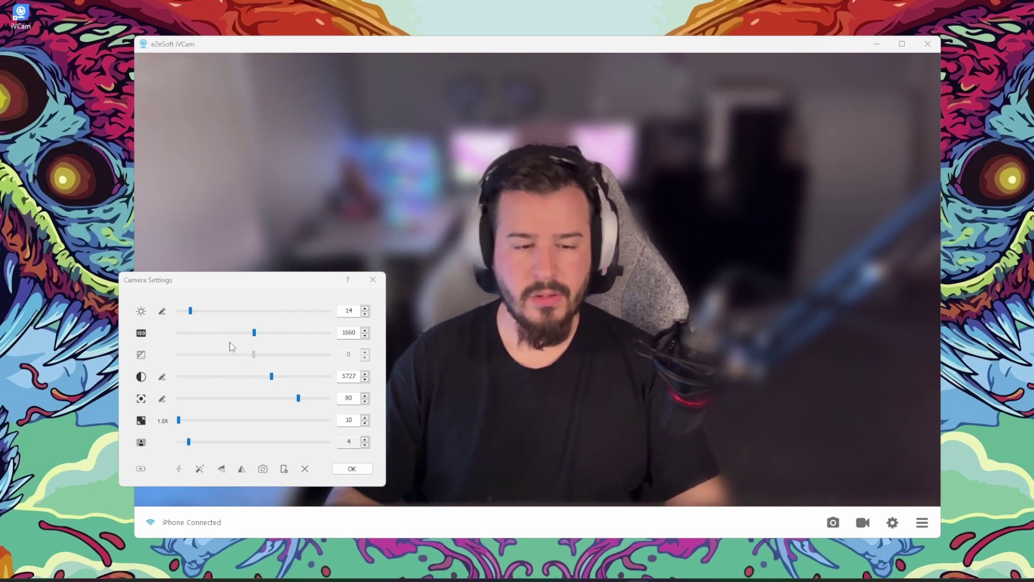
Enable the beauty effect, try the flip and mirror toggles, and set background blur to 14.
{"action": "left_click", "coordinate": [199, 472]}
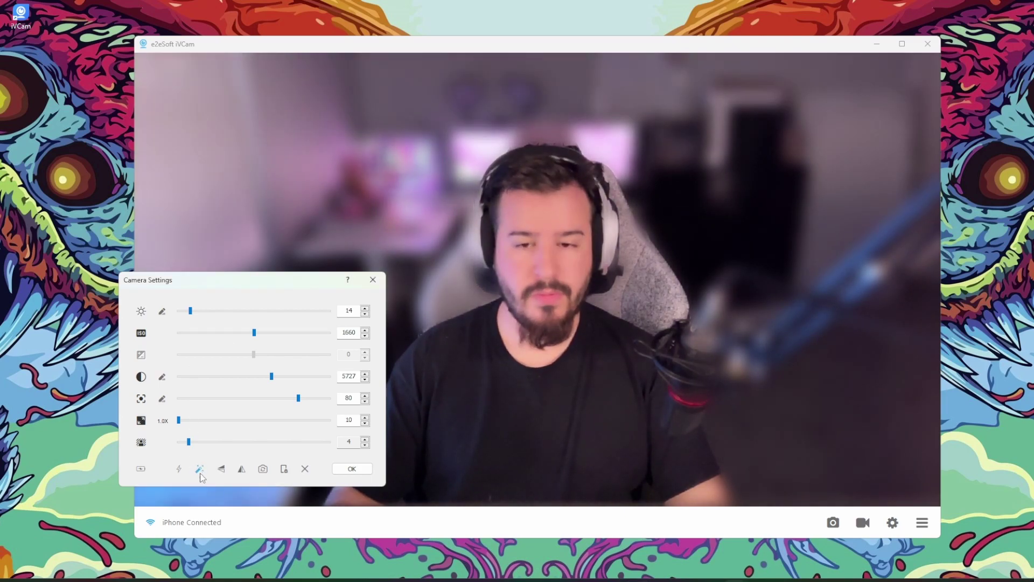
{"action": "left_click", "coordinate": [222, 469]}
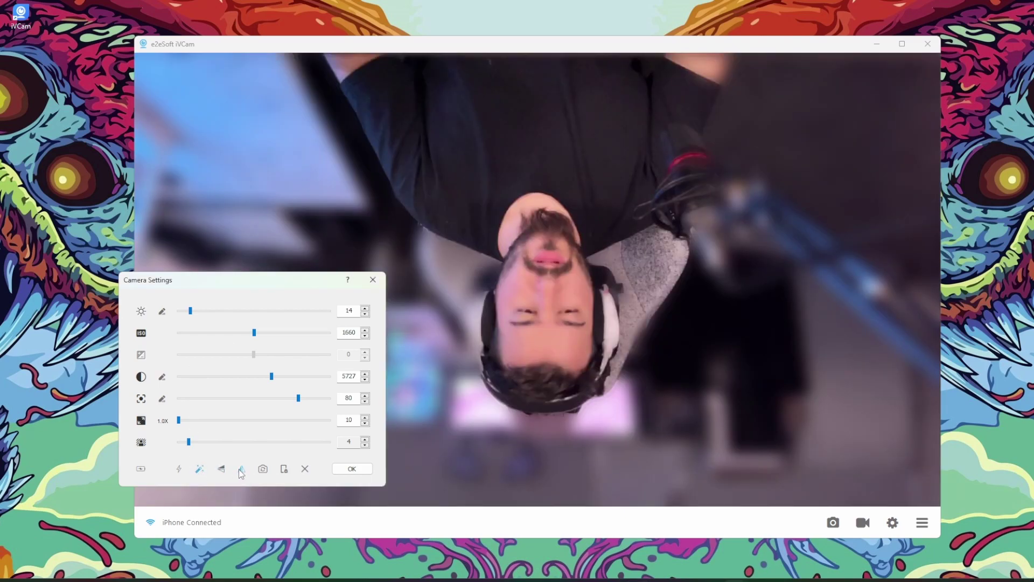
{"action": "left_click", "coordinate": [221, 469]}
{"action": "left_click", "coordinate": [222, 469]}
{"action": "left_click", "coordinate": [240, 471]}
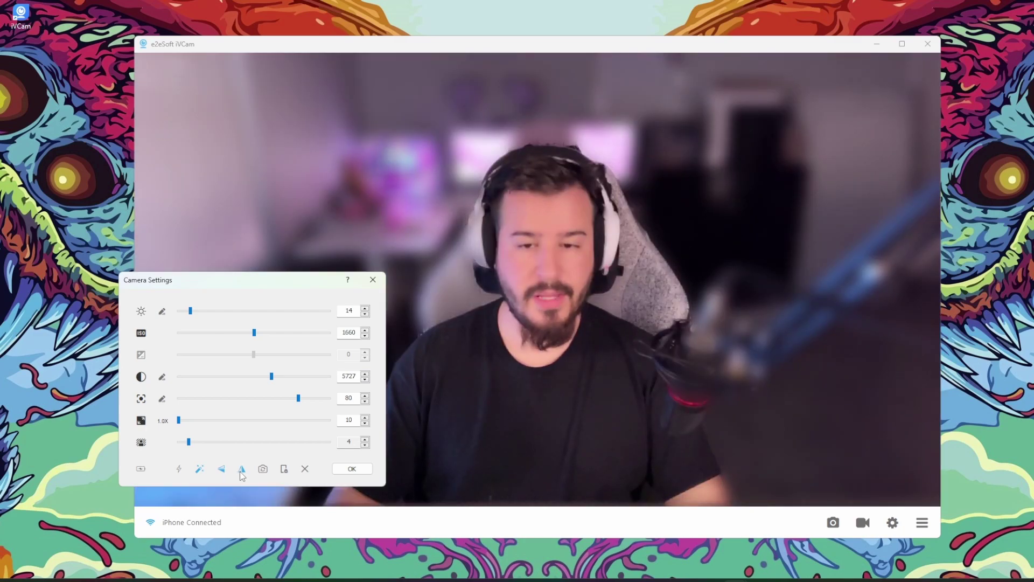
{"action": "left_click", "coordinate": [241, 471]}
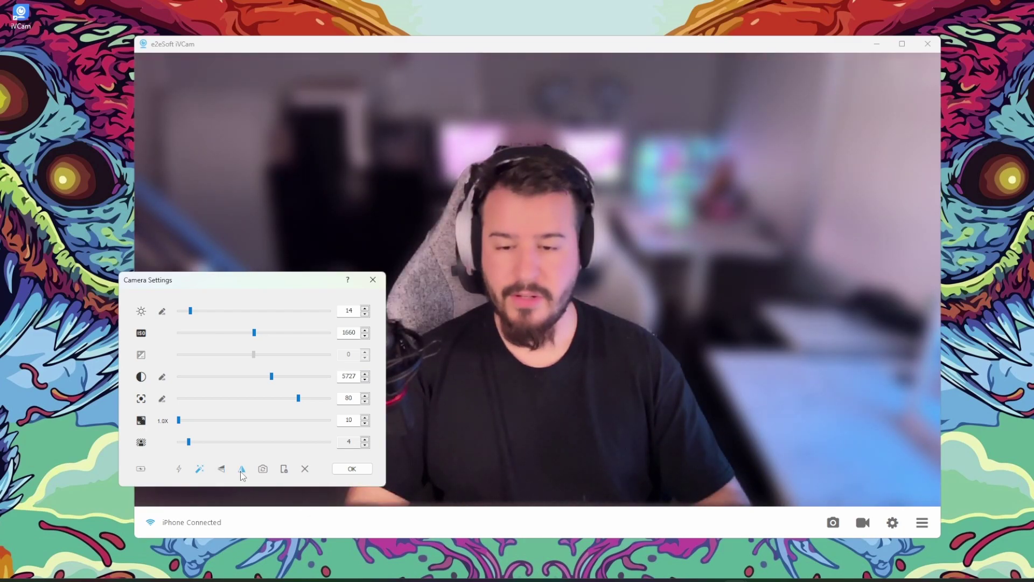
{"action": "left_click", "coordinate": [241, 470]}
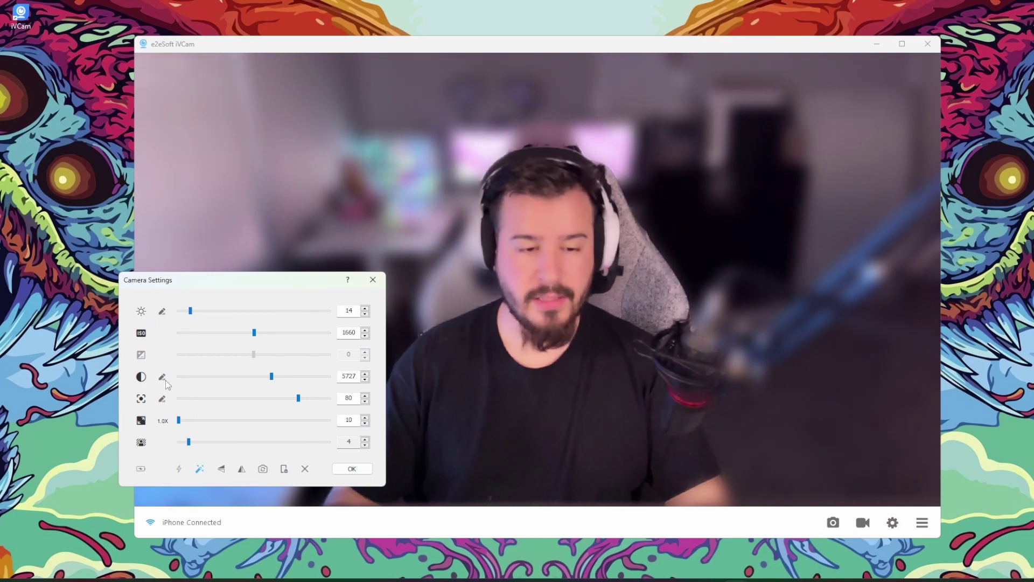
{"action": "left_click_drag", "start_coordinate": [189, 441], "coordinate": [237, 442]}
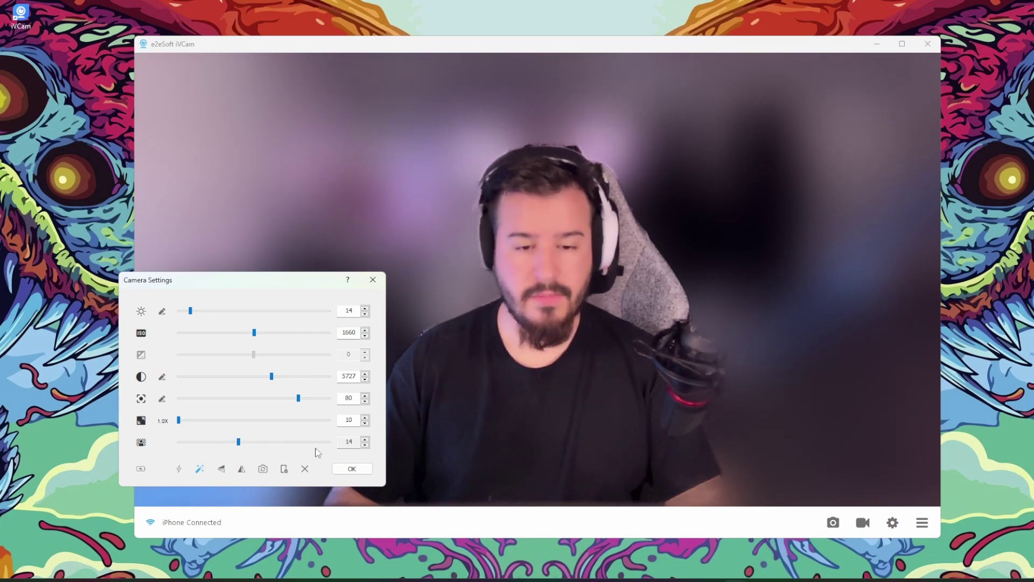
{"action": "left_click", "coordinate": [352, 468]}
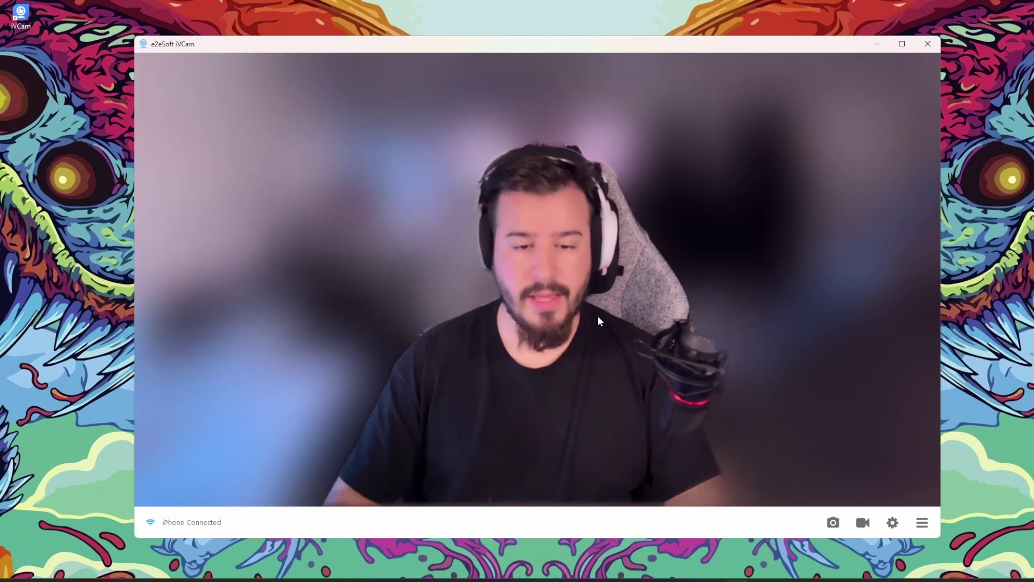
Choose Background > Blur from iVCam's main menu for a softly blurred room.
{"action": "left_click", "coordinate": [893, 522]}
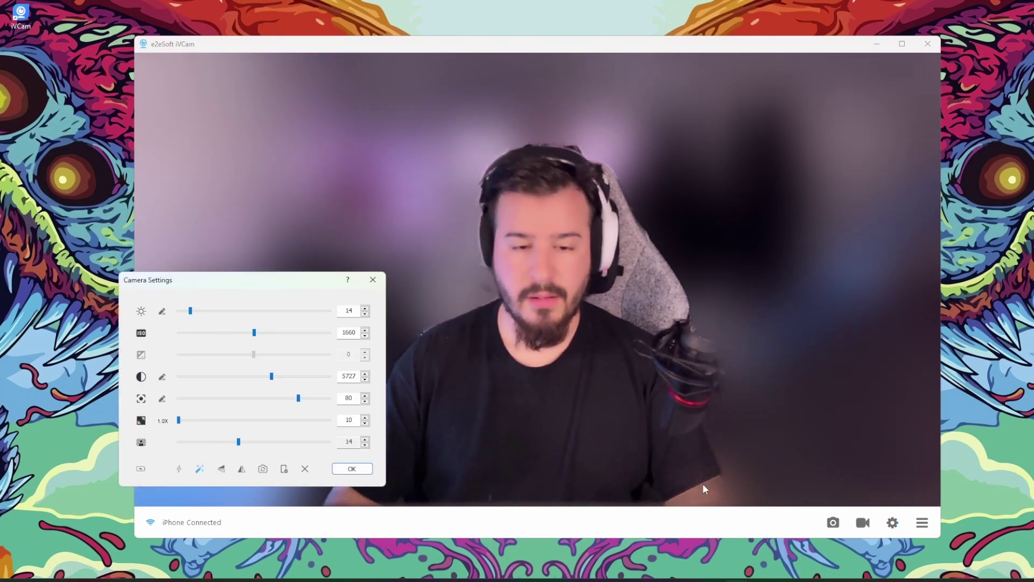
{"action": "left_click", "coordinate": [370, 468]}
{"action": "left_click", "coordinate": [922, 523]}
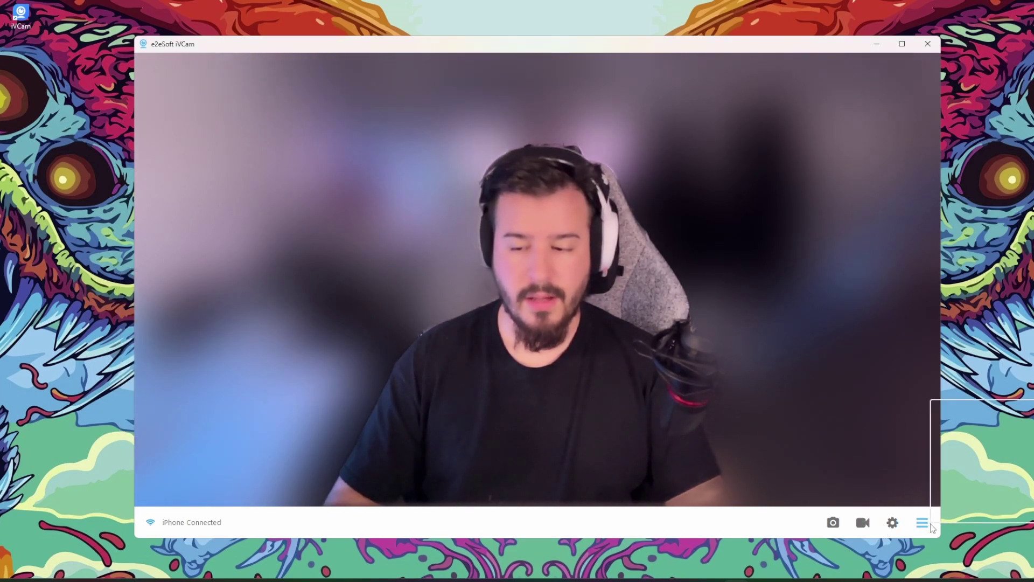
{"action": "mouse_move", "coordinate": [967, 449]}
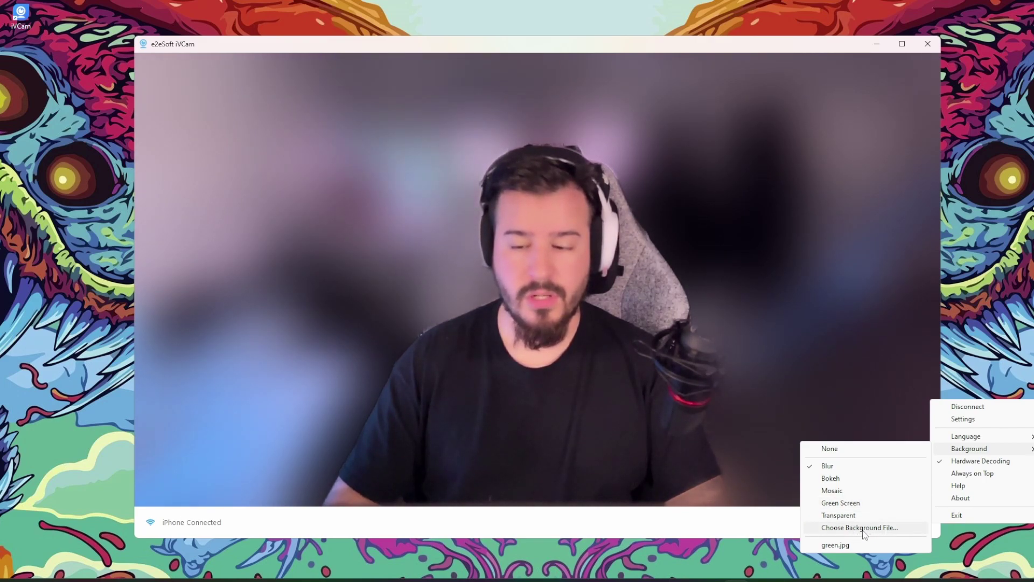
{"action": "left_click", "coordinate": [845, 466]}
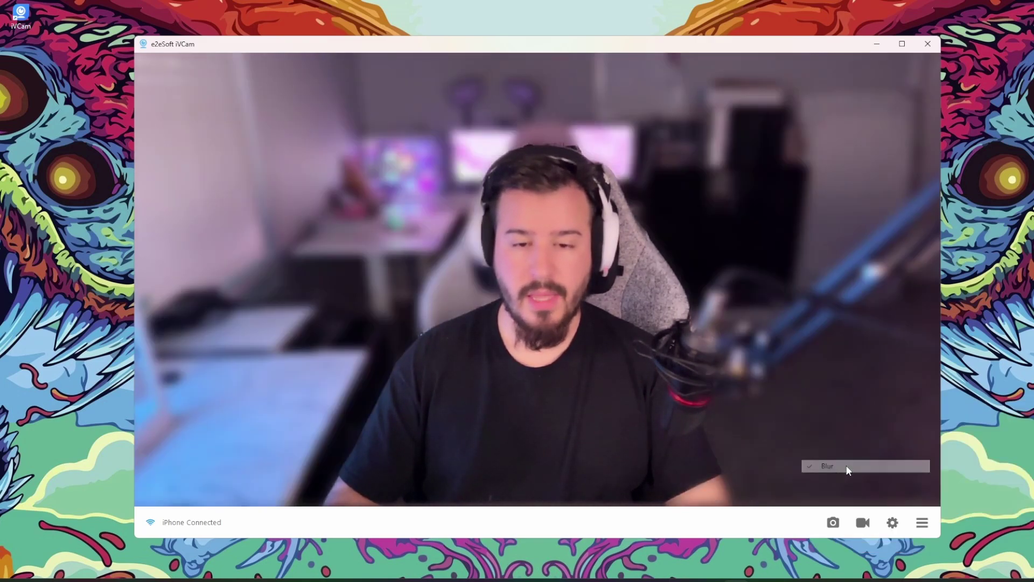
Raise background blur to 8, adjust the focus level, then set focus to automatic.
{"action": "left_click", "coordinate": [892, 522]}
{"action": "left_click_drag", "start_coordinate": [189, 442], "coordinate": [208, 445]}
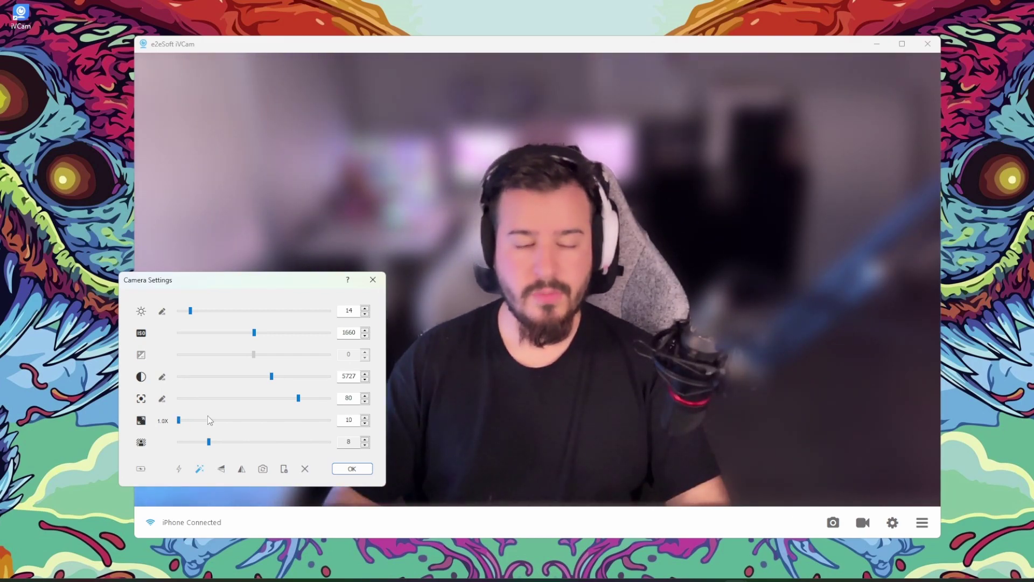
{"action": "mouse_move", "coordinate": [300, 402]}
{"action": "left_mouse_down"}
{"action": "mouse_move", "coordinate": [270, 401]}
{"action": "mouse_move", "coordinate": [285, 400]}
{"action": "left_mouse_up"}
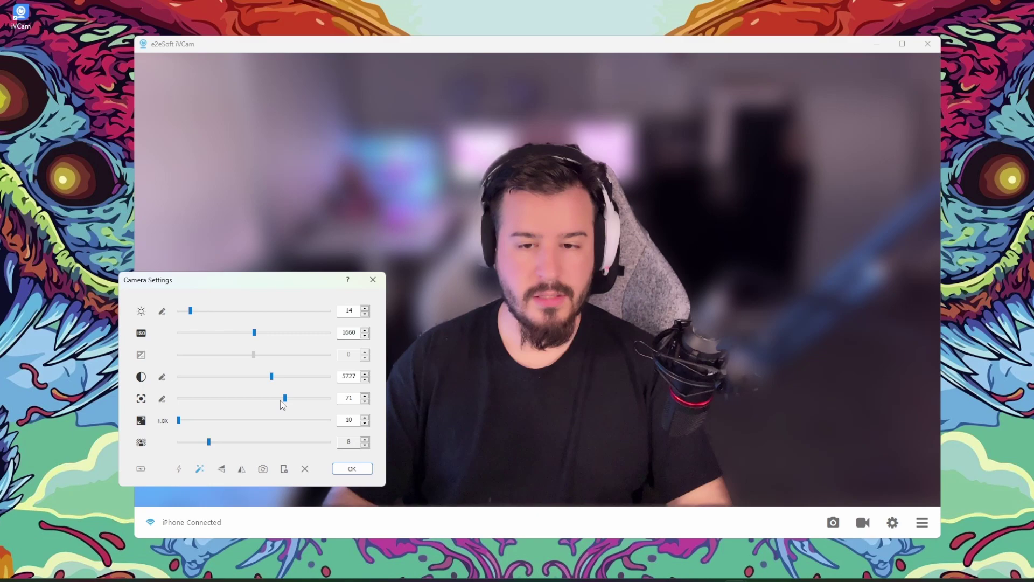
{"action": "left_click_drag", "start_coordinate": [256, 399], "coordinate": [290, 404]}
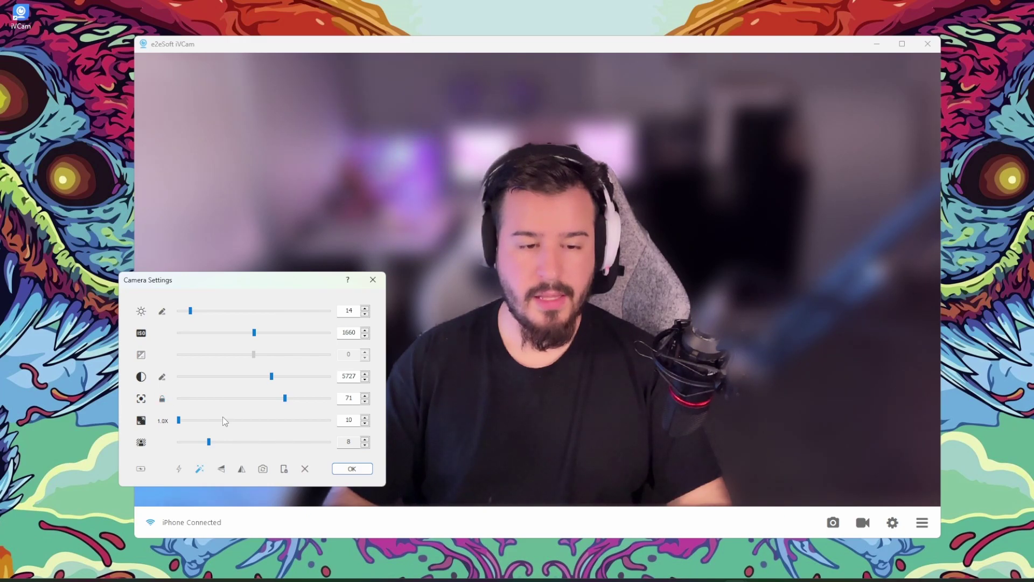
{"action": "left_click", "coordinate": [163, 400]}
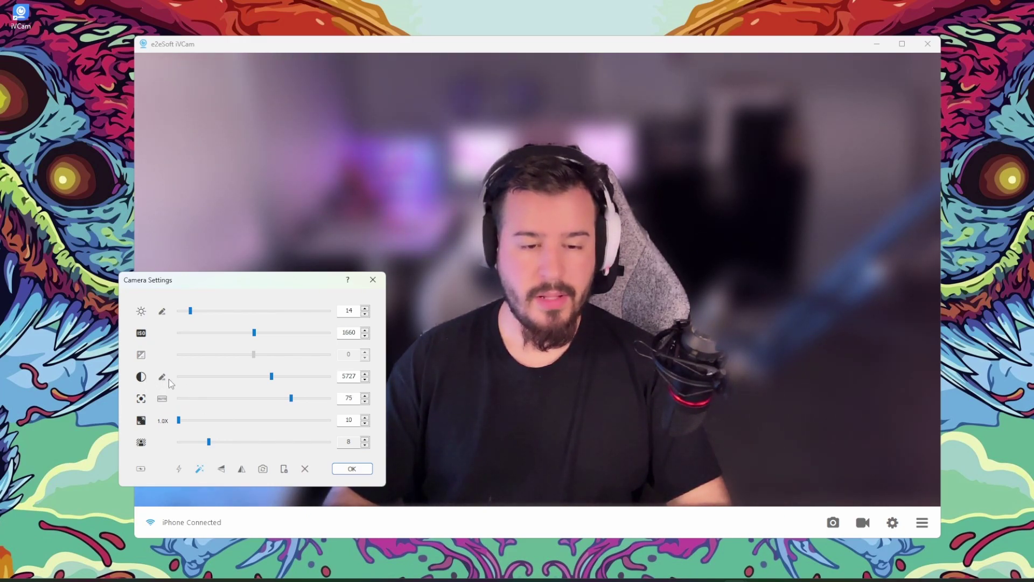
Set white balance to automatic (now 5333) and close the camera settings.
{"action": "mouse_move", "coordinate": [266, 377]}
{"action": "left_mouse_down"}
{"action": "mouse_move", "coordinate": [249, 377]}
{"action": "mouse_move", "coordinate": [278, 377]}
{"action": "left_mouse_up"}
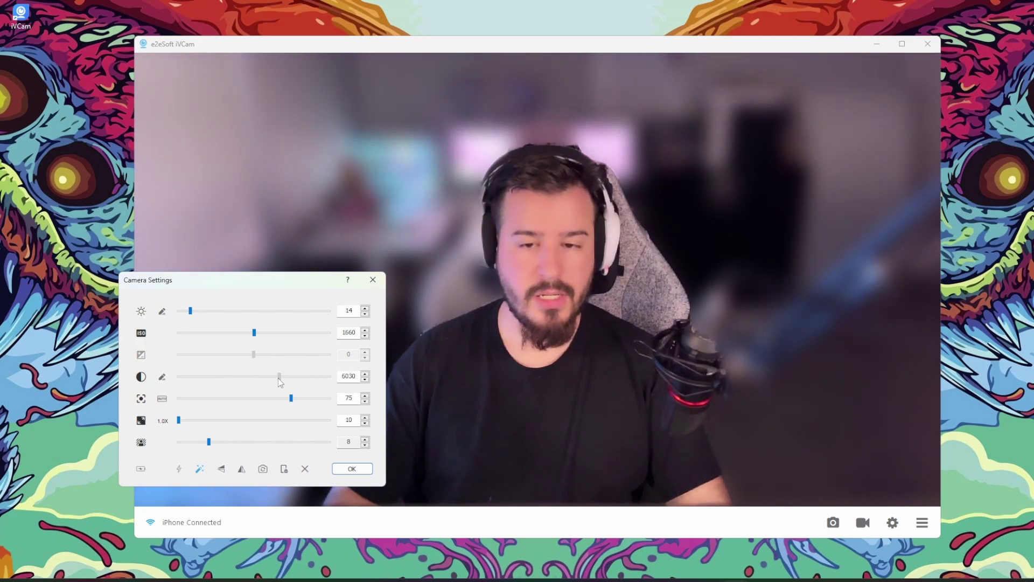
{"action": "left_click", "coordinate": [162, 380]}
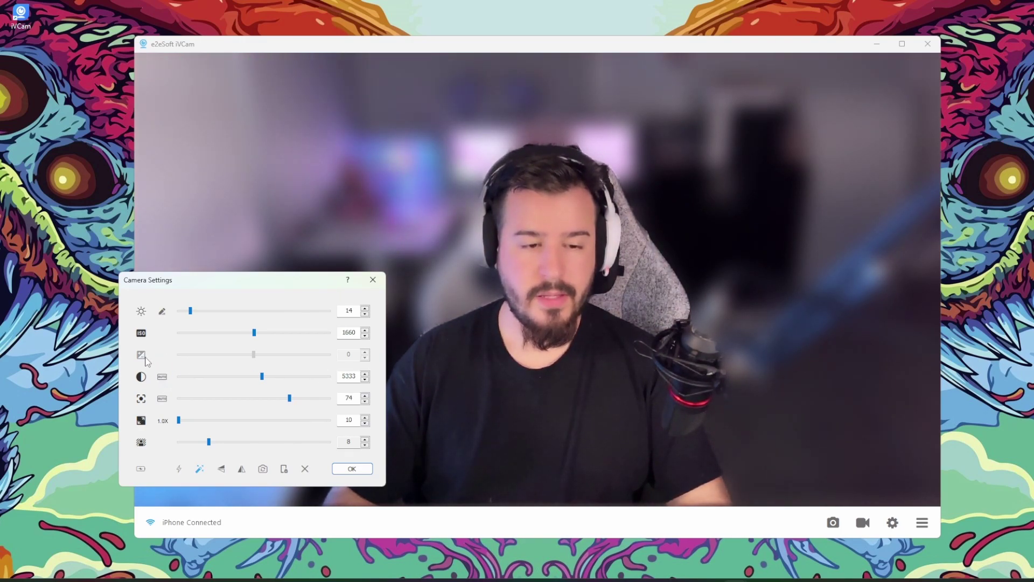
{"action": "left_click", "coordinate": [352, 468]}
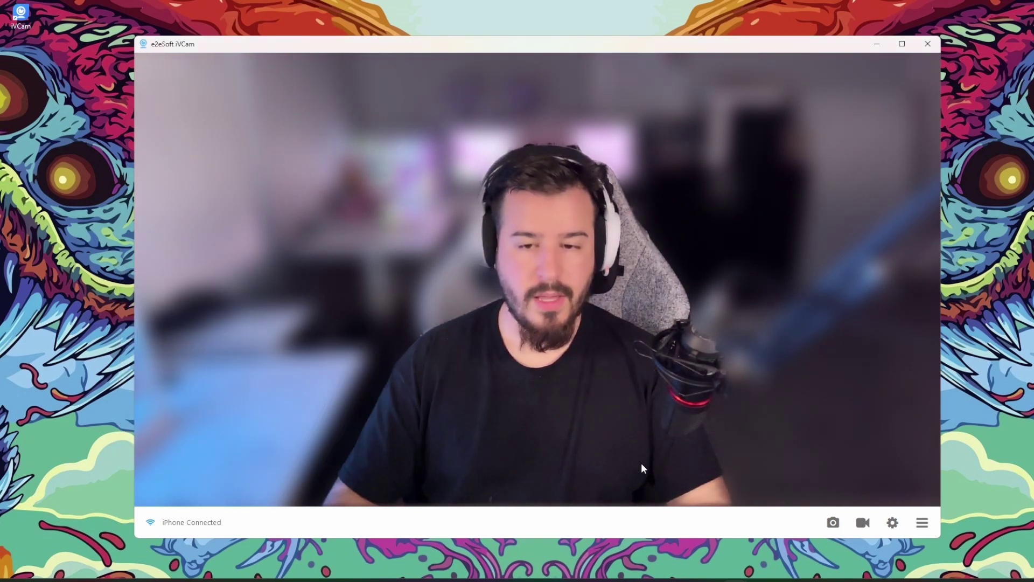
Close iVCam and add Video Capture Device 3 to OBS with device e2eSoft iVCam.
{"action": "left_click", "coordinate": [933, 47]}
{"action": "mouse_move", "coordinate": [679, 579]}
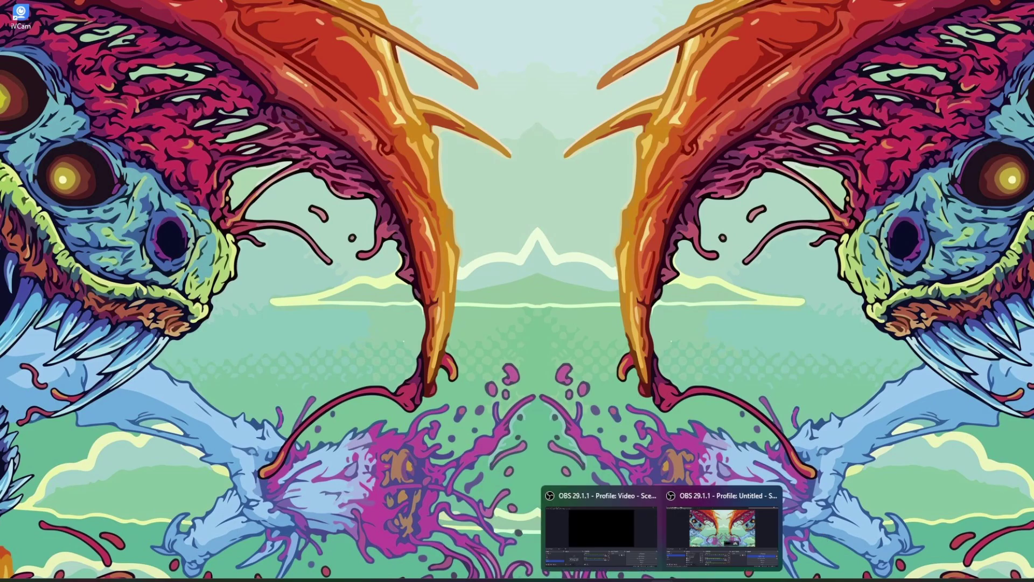
{"action": "left_click", "coordinate": [615, 547]}
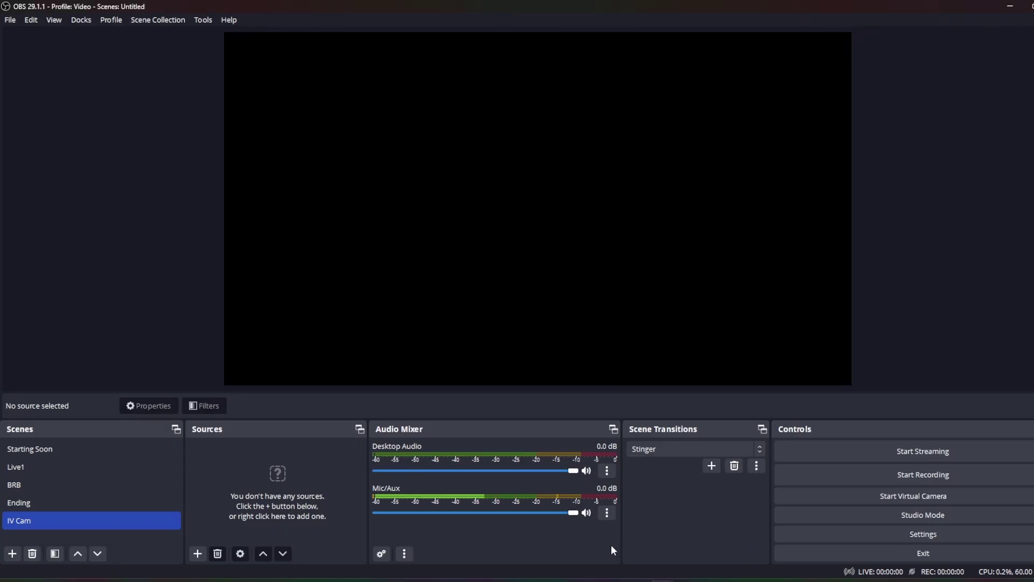
{"action": "left_click", "coordinate": [198, 554]}
{"action": "left_click", "coordinate": [281, 483]}
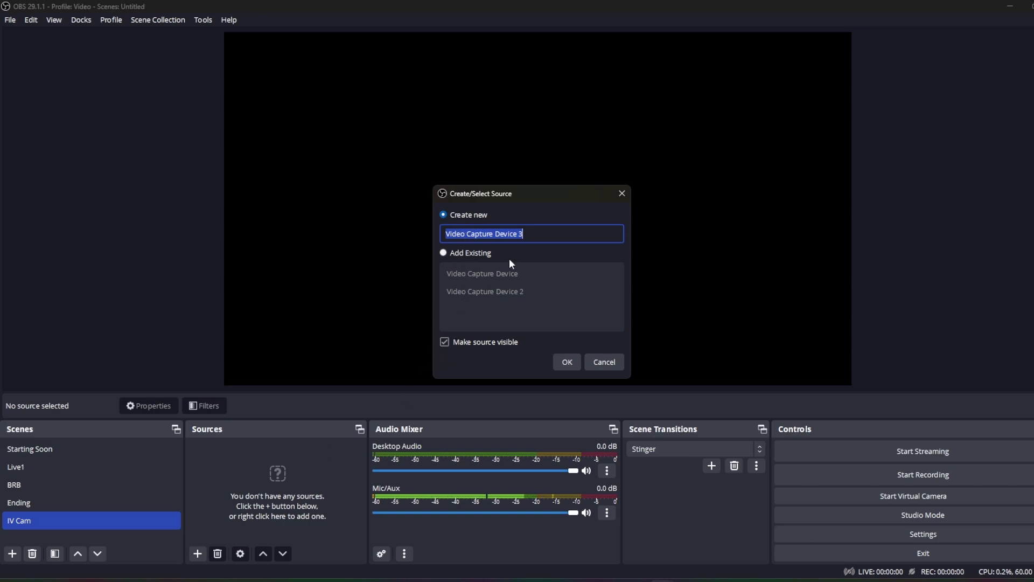
{"action": "left_click", "coordinate": [567, 362]}
{"action": "left_click", "coordinate": [511, 295]}
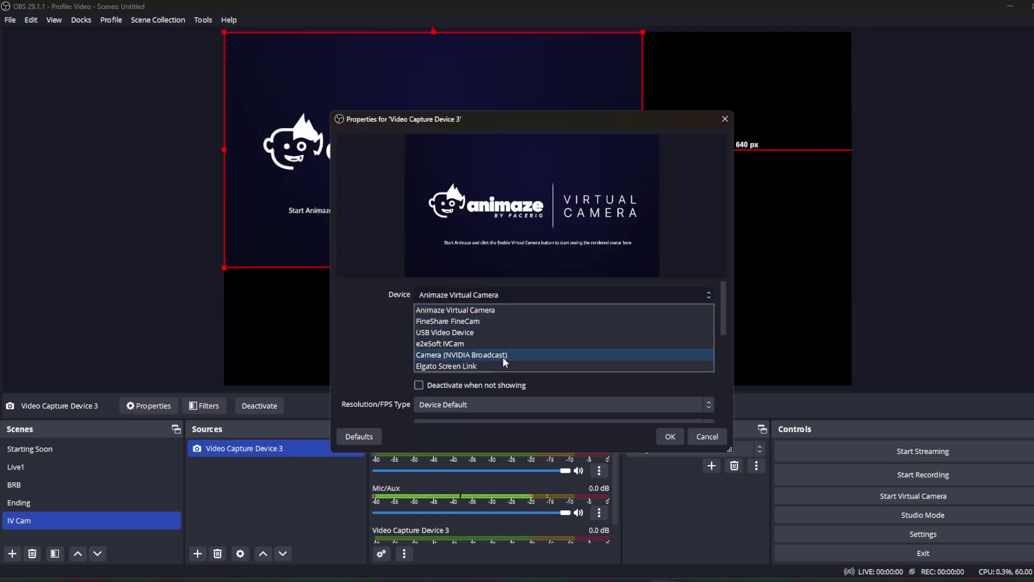
{"action": "left_click", "coordinate": [513, 344]}
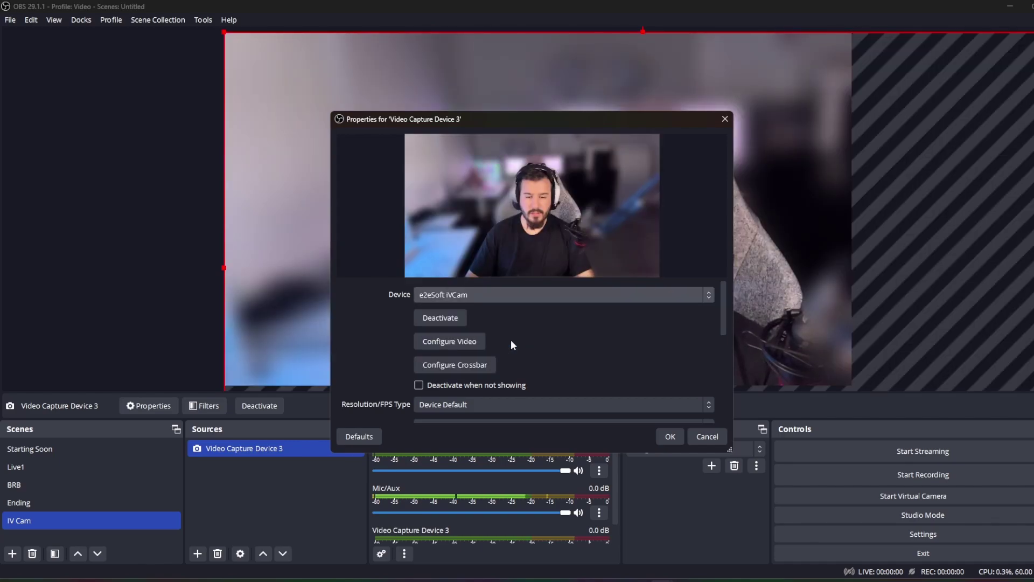
Confirm the capture source, scale it into the bottom-left corner and crop its sides.
{"action": "left_click", "coordinate": [662, 435]}
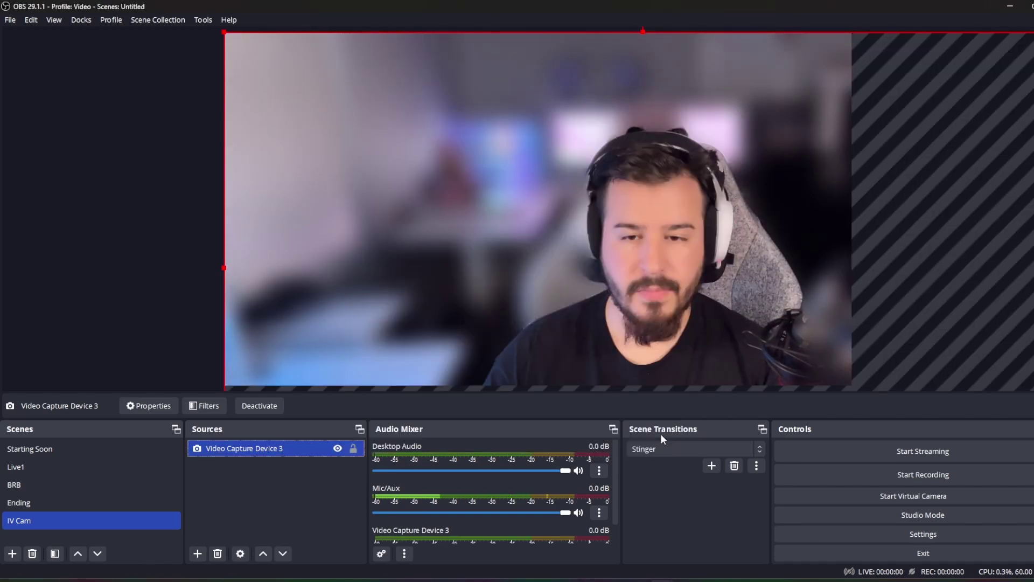
{"action": "left_click_drag", "start_coordinate": [224, 33], "coordinate": [415, 280]}
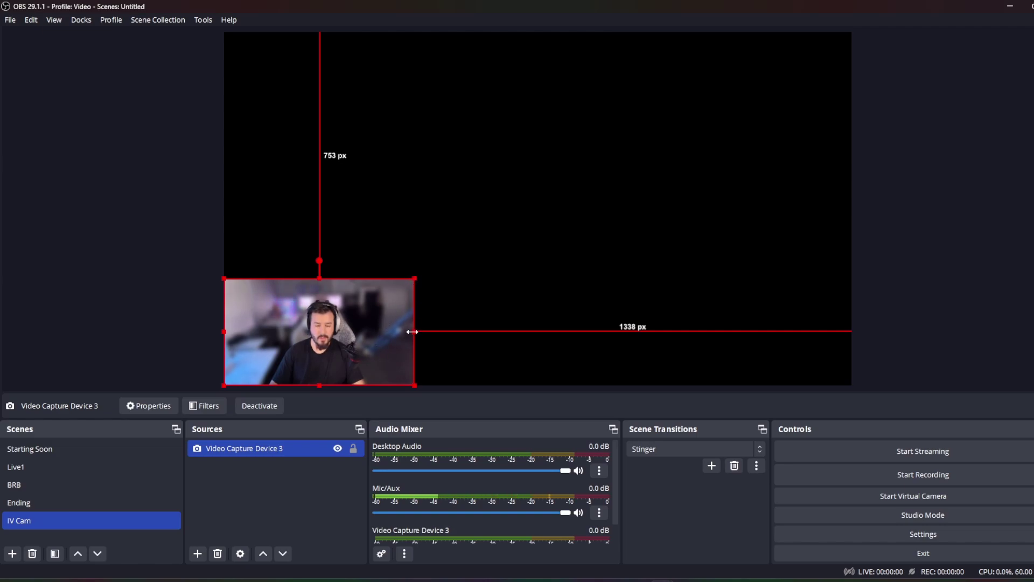
{"action": "left_click_drag", "start_coordinate": [412, 331], "coordinate": [373, 331]}
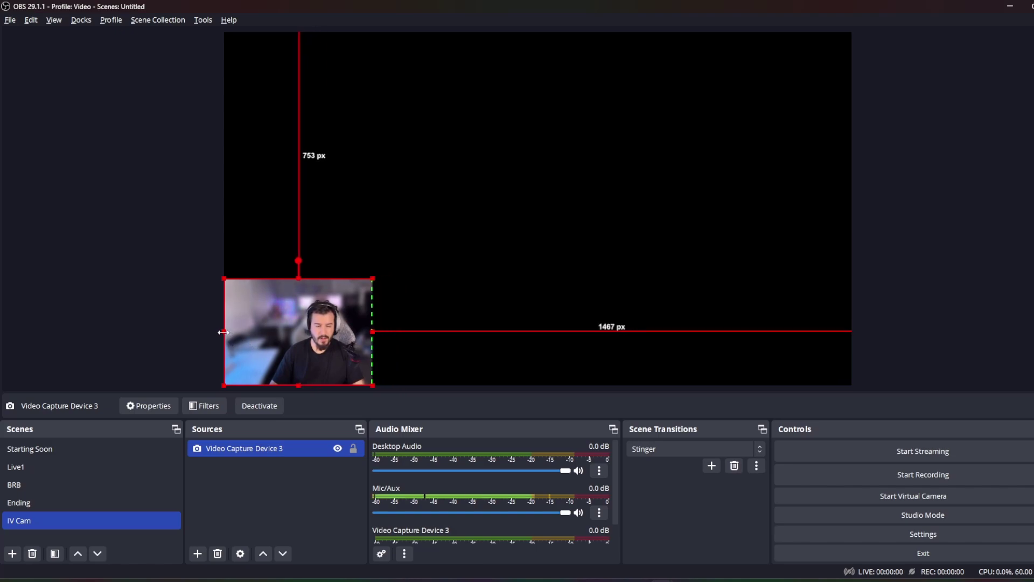
{"action": "left_click_drag", "start_coordinate": [223, 333], "coordinate": [278, 331]}
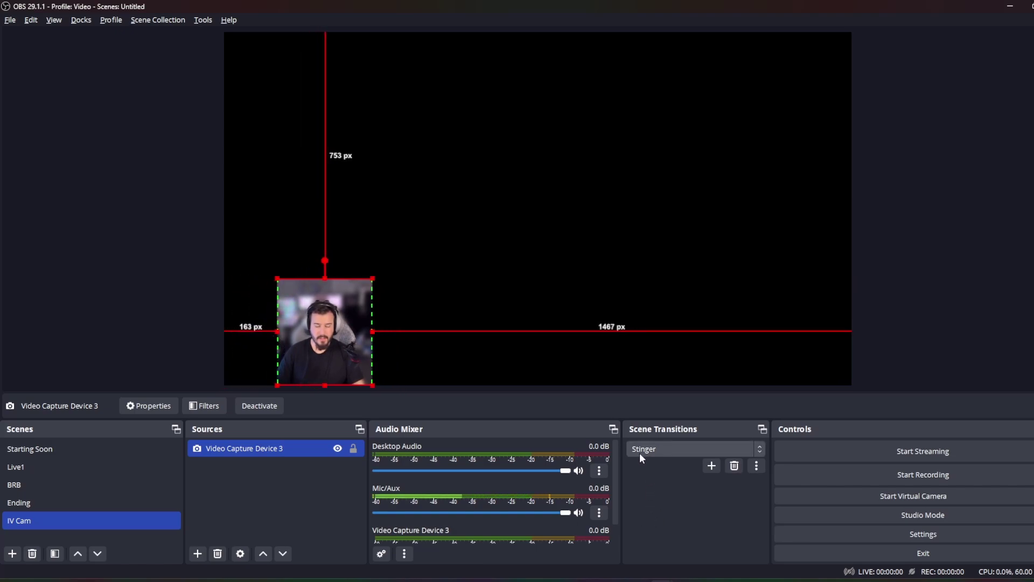
Reopen iVCam from the tray and zoom the iPhone camera to 1.6X in Camera Settings.
{"action": "mouse_move", "coordinate": [686, 580]}
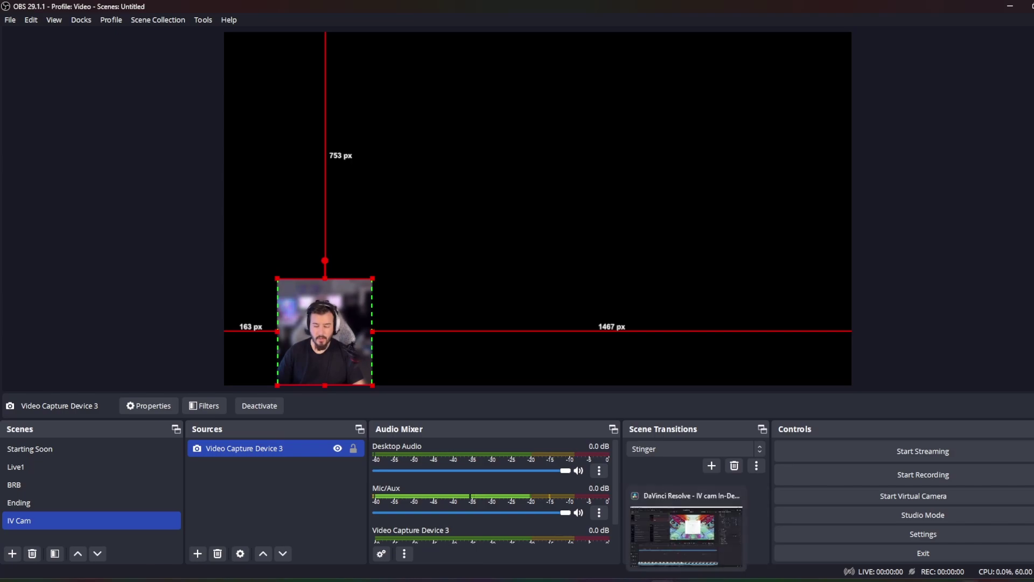
{"action": "left_click", "coordinate": [972, 580]}
{"action": "left_click", "coordinate": [948, 512]}
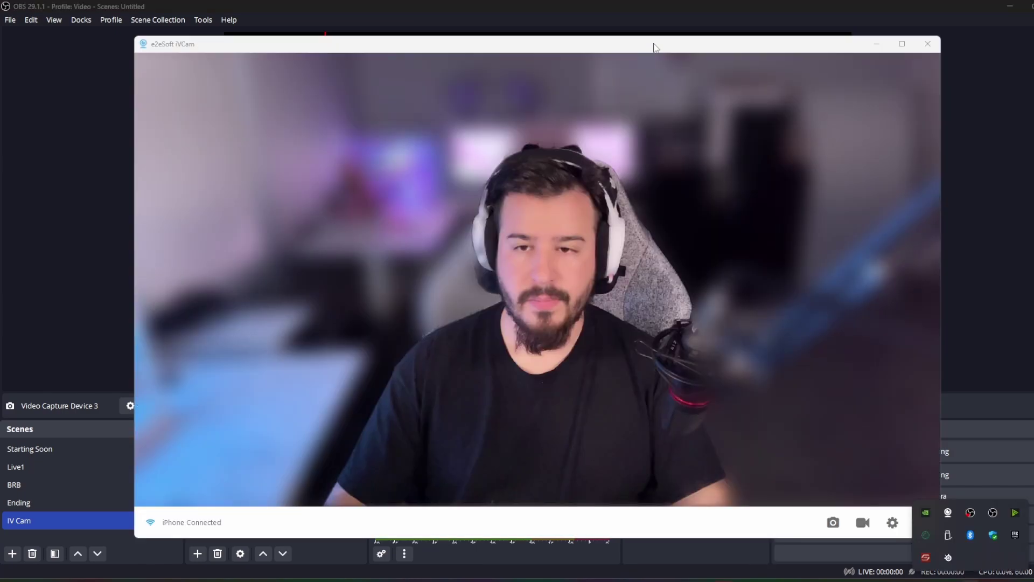
{"action": "left_click_drag", "start_coordinate": [655, 47], "coordinate": [1033, 89]}
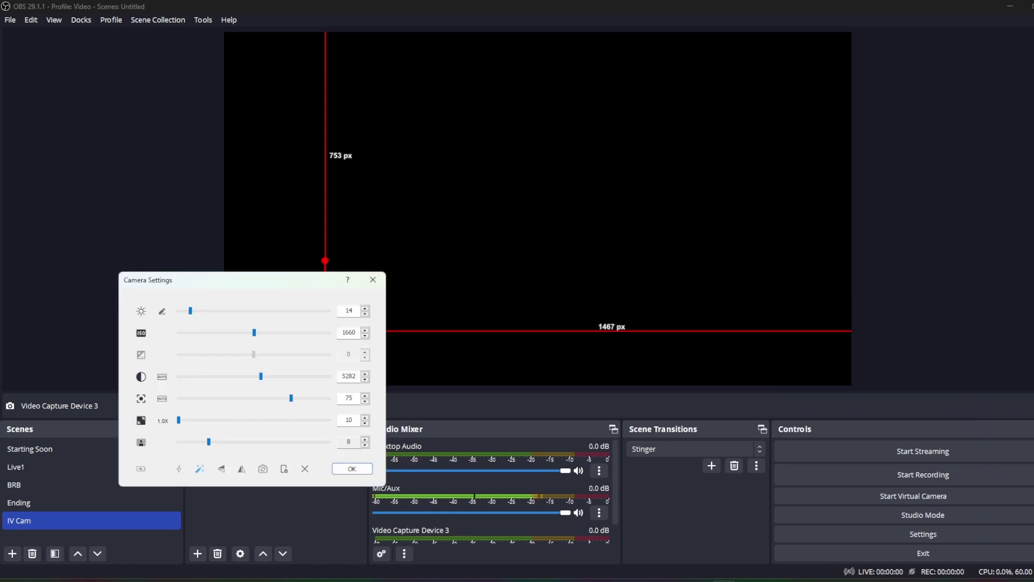
{"action": "left_click", "coordinate": [373, 280]}
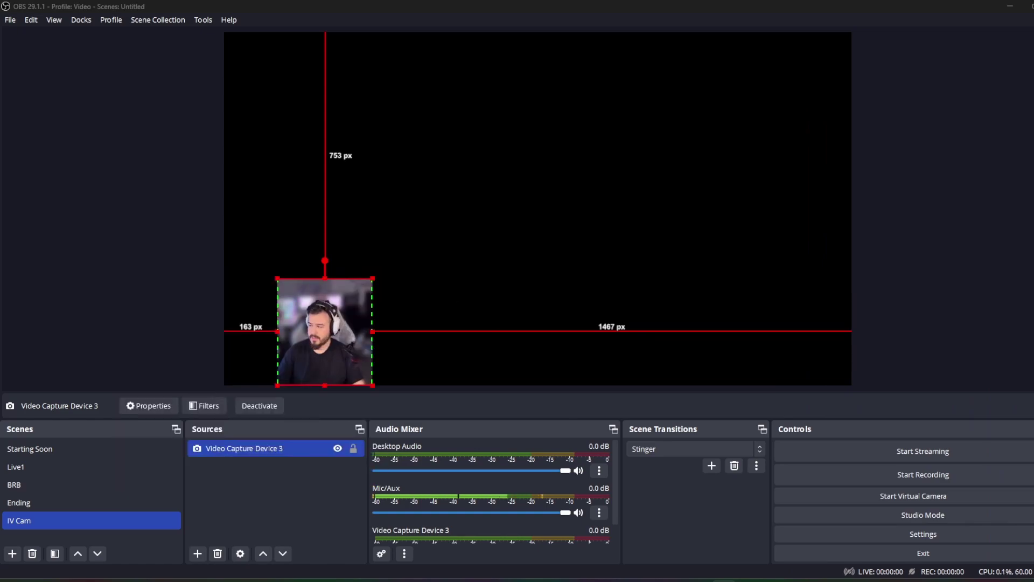
{"action": "left_click_drag", "start_coordinate": [247, 291], "coordinate": [612, 257]}
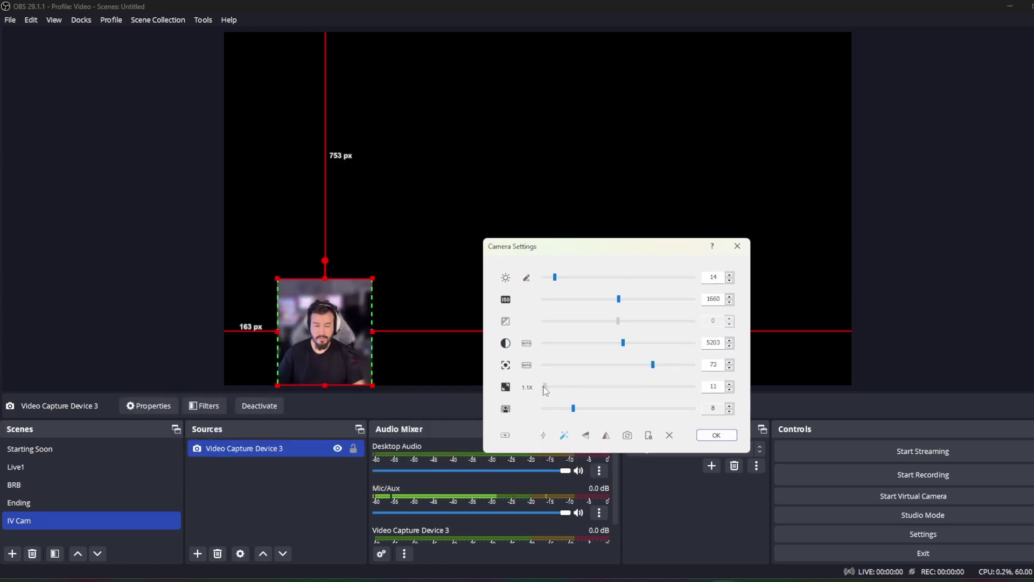
{"action": "left_click_drag", "start_coordinate": [544, 387], "coordinate": [557, 393]}
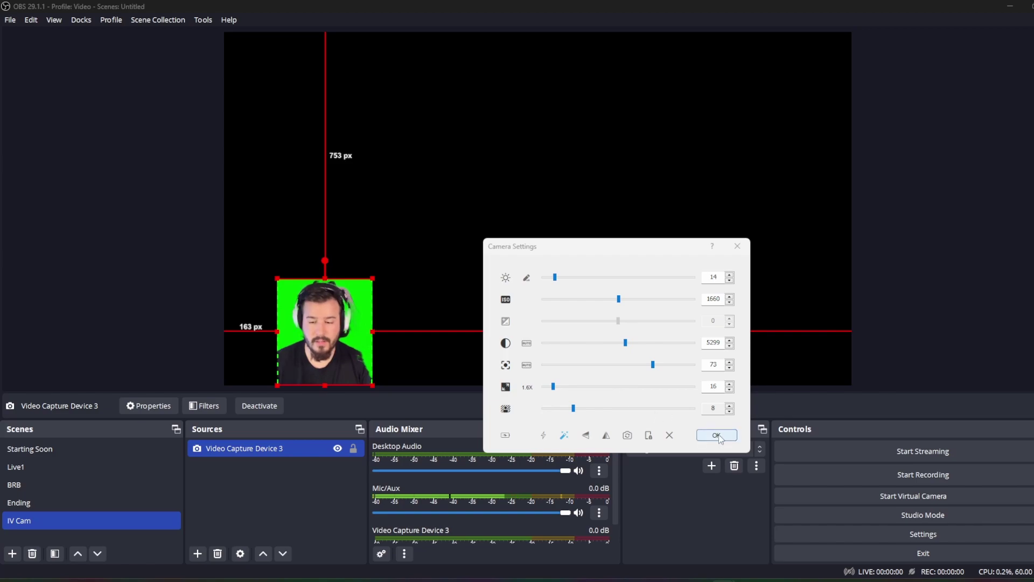
Add a Chroma Key filter to Video Capture Device 3 and set its similarity to 476.
{"action": "right_click", "coordinate": [272, 454]}
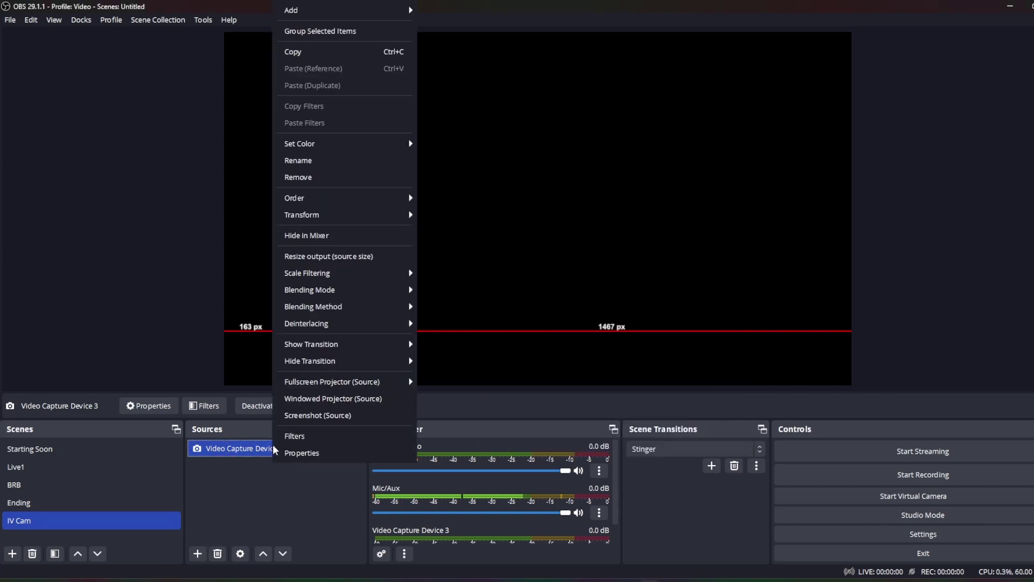
{"action": "left_click", "coordinate": [300, 433]}
{"action": "left_click", "coordinate": [305, 476]}
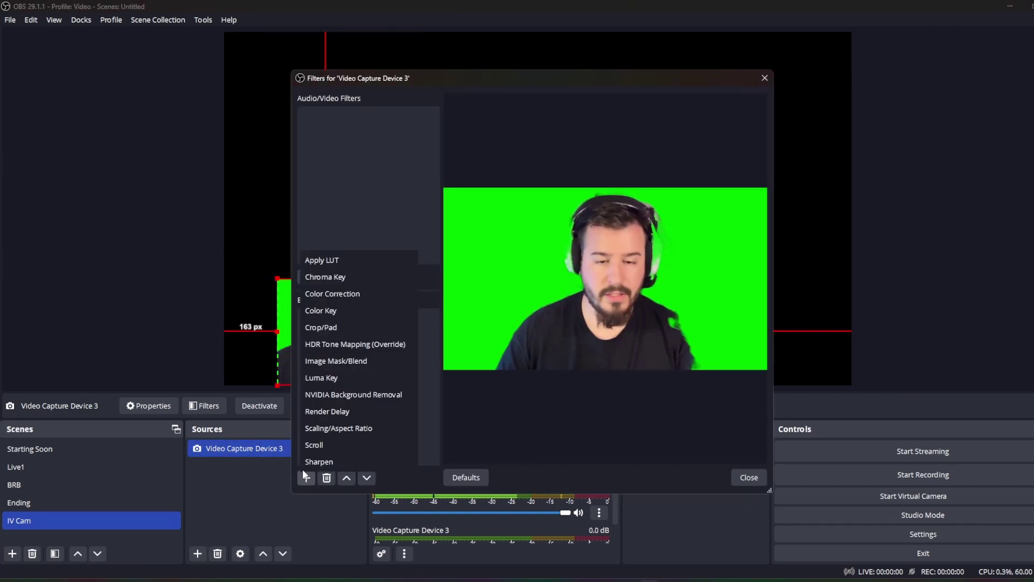
{"action": "left_click", "coordinate": [376, 277]}
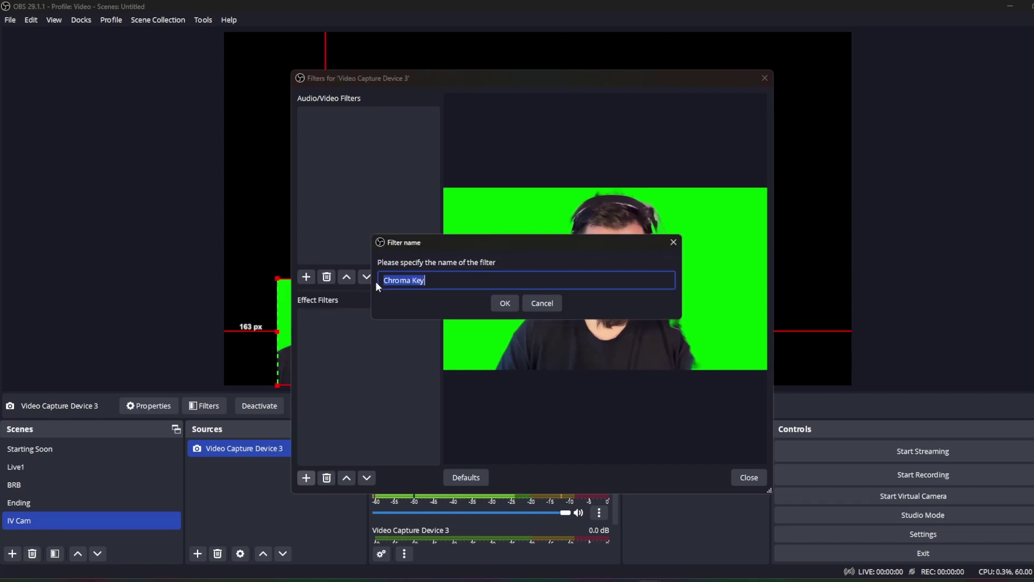
{"action": "left_click", "coordinate": [496, 305]}
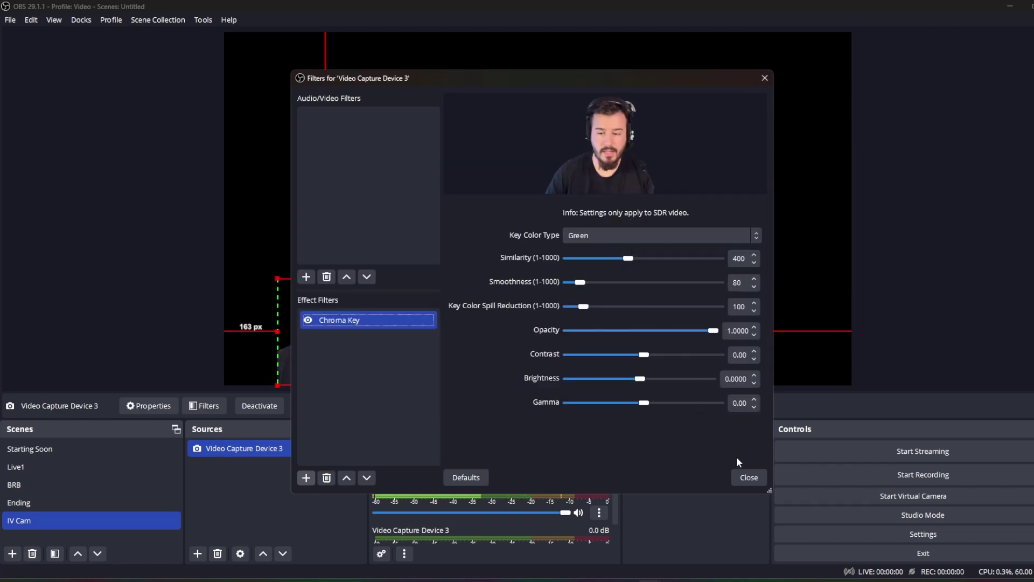
{"action": "mouse_move", "coordinate": [628, 257]}
{"action": "left_mouse_down"}
{"action": "mouse_move", "coordinate": [637, 258]}
{"action": "mouse_move", "coordinate": [623, 259]}
{"action": "left_mouse_up"}
Enlarge the keyed camera box and place it 30 px from the canvas's left edge at the bottom.
{"action": "left_click", "coordinate": [748, 478]}
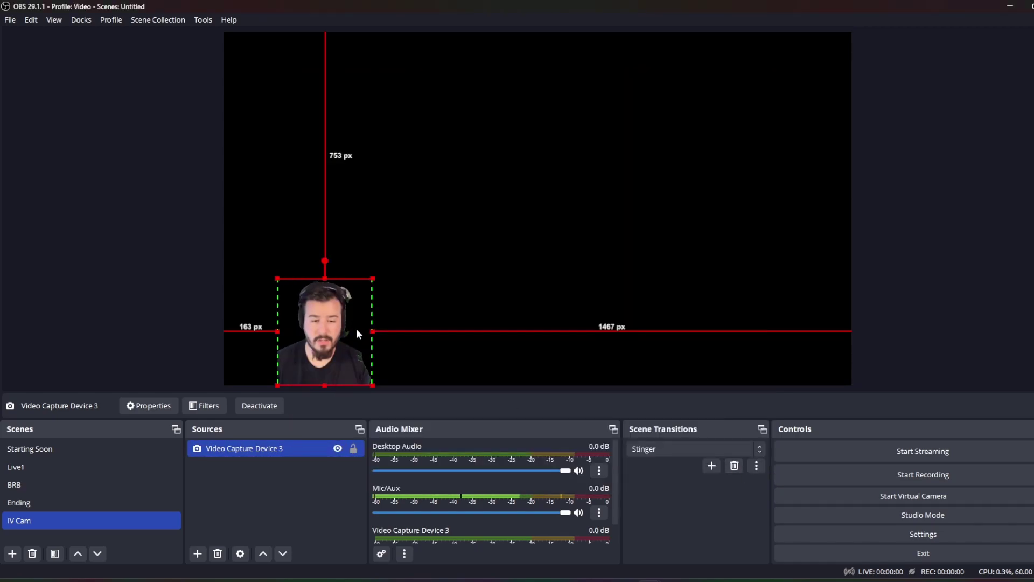
{"action": "left_click_drag", "start_coordinate": [357, 328], "coordinate": [333, 329]}
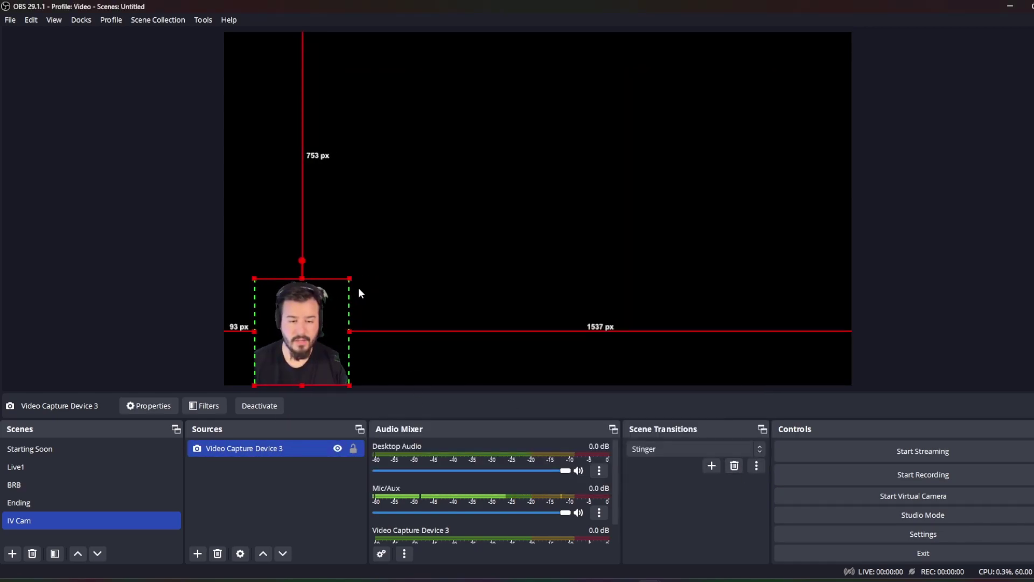
{"action": "left_click_drag", "start_coordinate": [352, 279], "coordinate": [393, 225]}
{"action": "left_click_drag", "start_coordinate": [388, 277], "coordinate": [358, 277]}
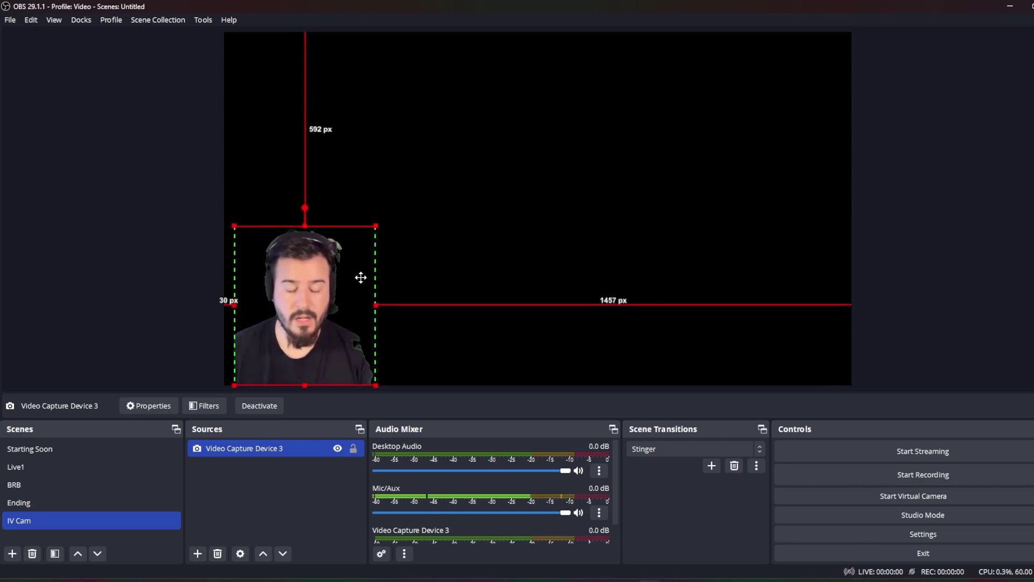
{"action": "left_click_drag", "start_coordinate": [375, 226], "coordinate": [371, 231]}
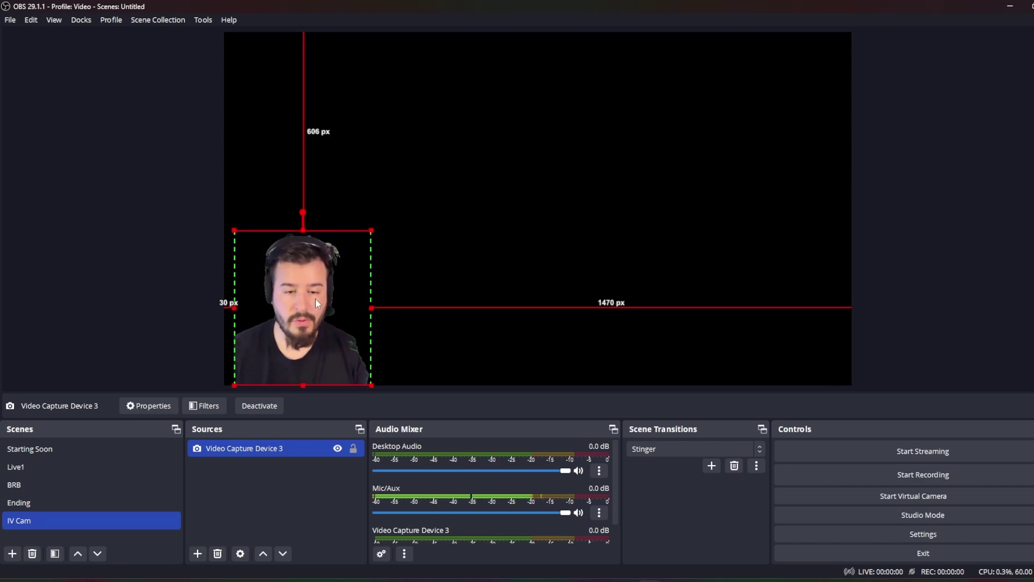